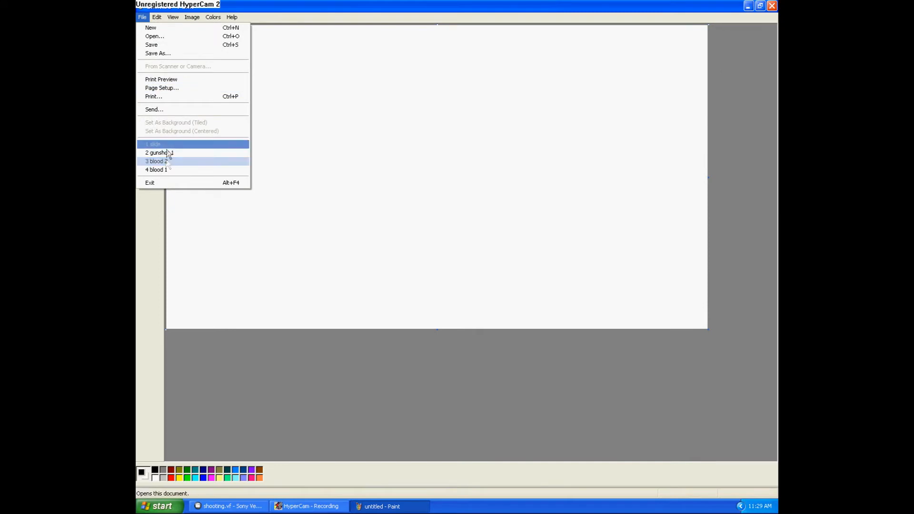
Fill the blank canvas with bright green and paint a small black dot near its centre with the Brush.
{"action": "left_click", "coordinate": [166, 32]}
{"action": "left_click", "coordinate": [156, 44]}
{"action": "left_click", "coordinate": [273, 279]}
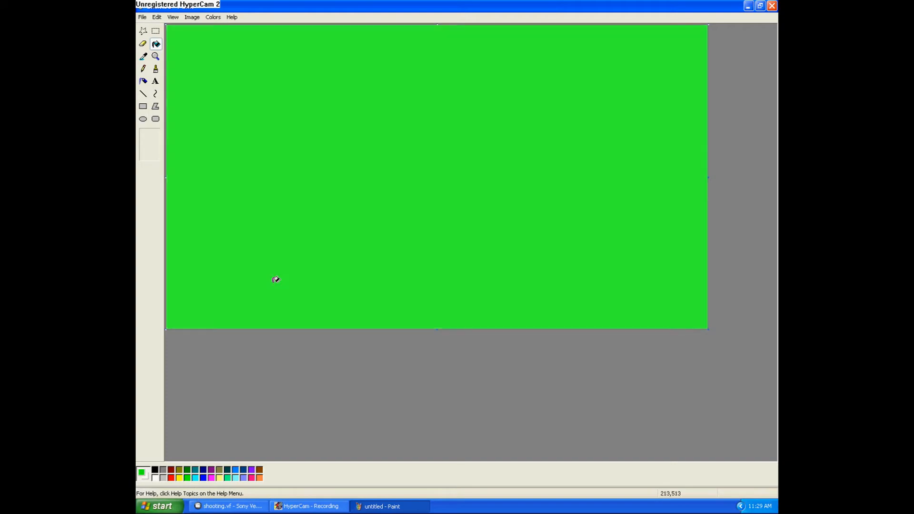
{"action": "left_click", "coordinate": [156, 69]}
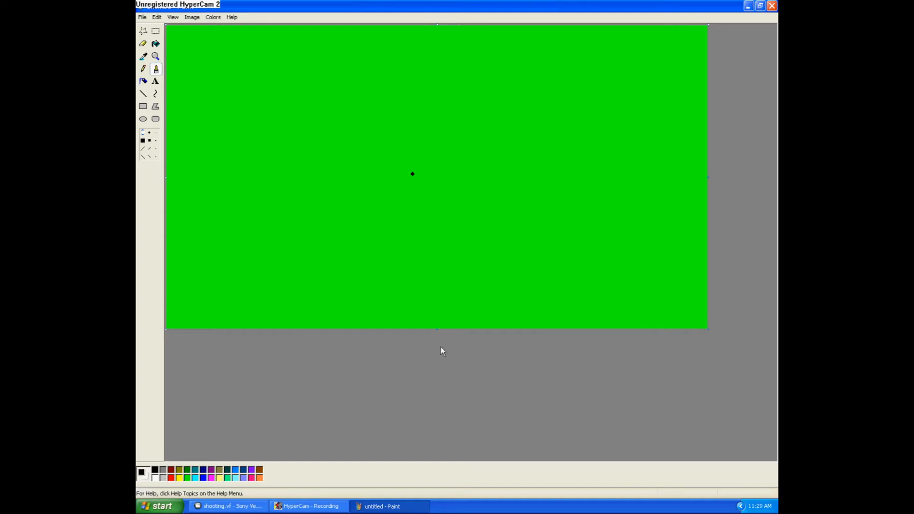
Spray a yellow muzzle flash extending from the black dot with the largest Airbrush size and inspect it up close.
{"action": "left_click", "coordinate": [143, 81]}
{"action": "left_click", "coordinate": [150, 153]}
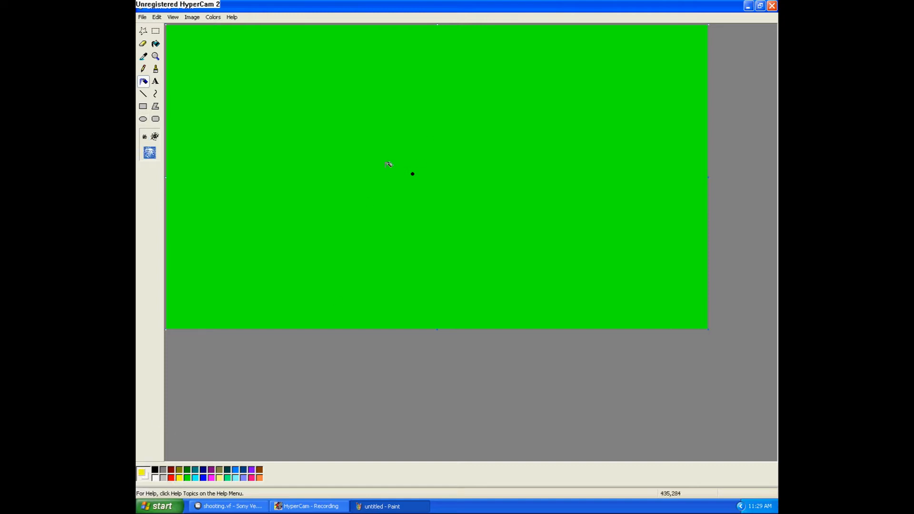
{"action": "mouse_move", "coordinate": [423, 171]}
{"action": "left_mouse_down"}
{"action": "mouse_move", "coordinate": [467, 155]}
{"action": "mouse_move", "coordinate": [433, 172]}
{"action": "mouse_move", "coordinate": [479, 170]}
{"action": "mouse_move", "coordinate": [480, 160]}
{"action": "mouse_move", "coordinate": [433, 176]}
{"action": "mouse_move", "coordinate": [472, 182]}
{"action": "mouse_move", "coordinate": [474, 172]}
{"action": "mouse_move", "coordinate": [506, 166]}
{"action": "mouse_move", "coordinate": [481, 166]}
{"action": "mouse_move", "coordinate": [505, 169]}
{"action": "left_mouse_up"}
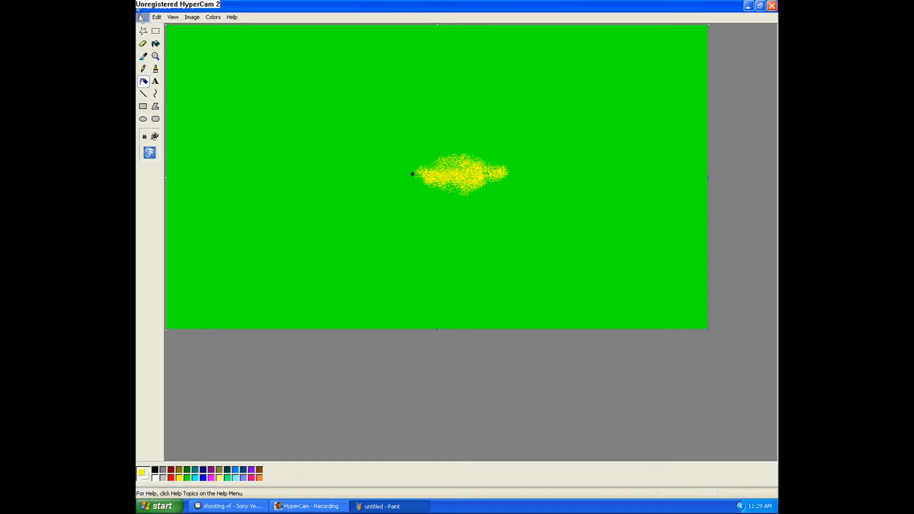
{"action": "left_click", "coordinate": [155, 55]}
{"action": "left_click", "coordinate": [424, 204]}
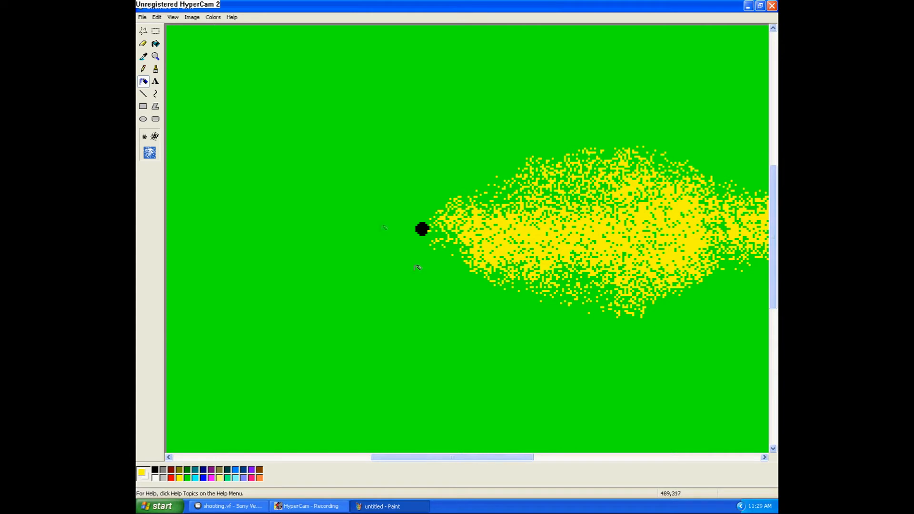
{"action": "left_click", "coordinate": [156, 56]}
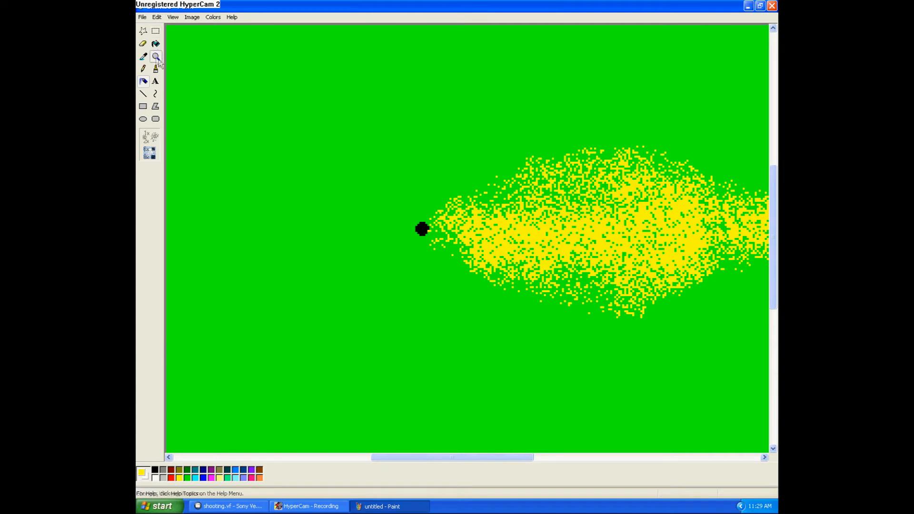
{"action": "left_click", "coordinate": [371, 158]}
Open the recent picture gunshot 1 in place of the untitled drawing.
{"action": "left_click", "coordinate": [143, 17]}
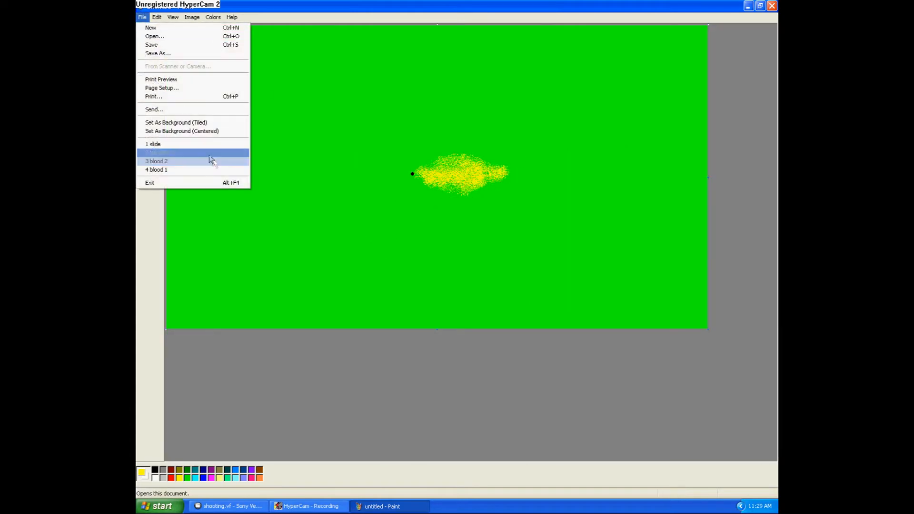
{"action": "left_click", "coordinate": [159, 152]}
{"action": "left_click", "coordinate": [443, 266]}
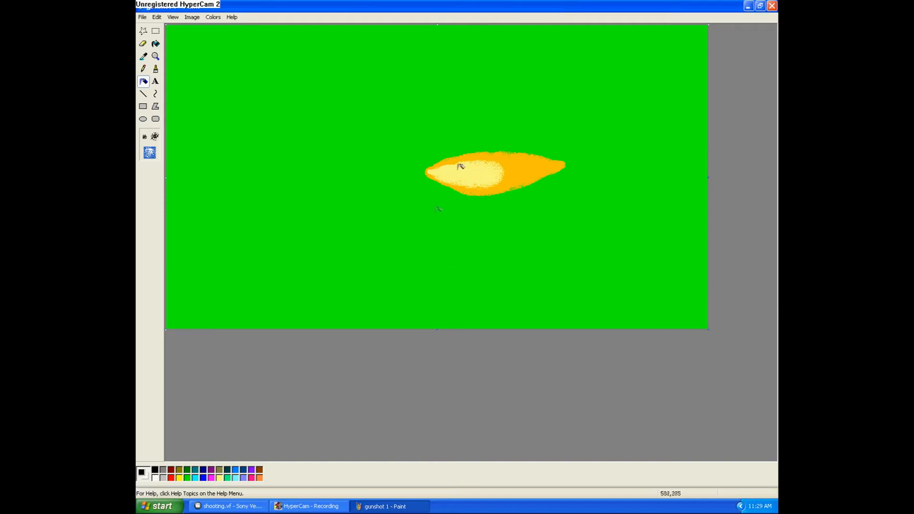
Switch to Vegas Movie Studio and add two overlapping gunshot 1 clips from My Pictures to the Video Overlay track around 00:00:10;05.
{"action": "left_click", "coordinate": [143, 18]}
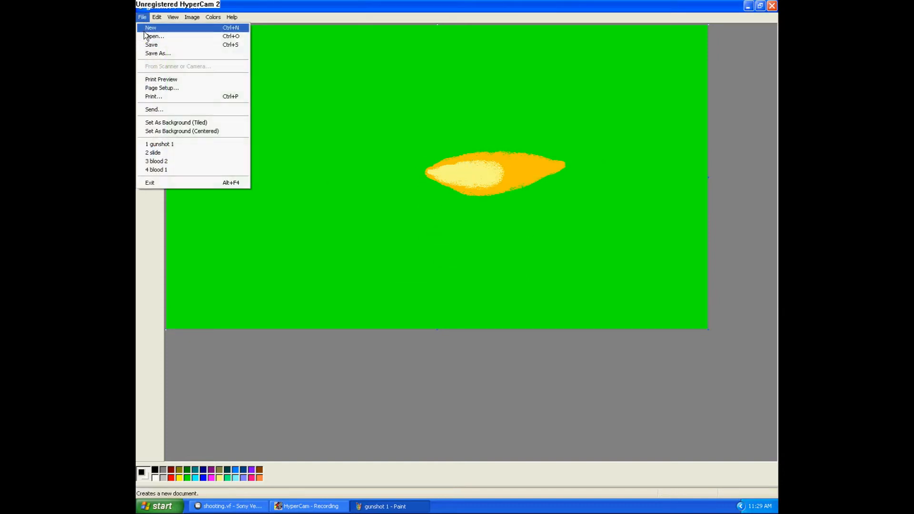
{"action": "left_click", "coordinate": [147, 37]}
{"action": "left_click_drag", "start_coordinate": [221, 114], "coordinate": [371, 91]}
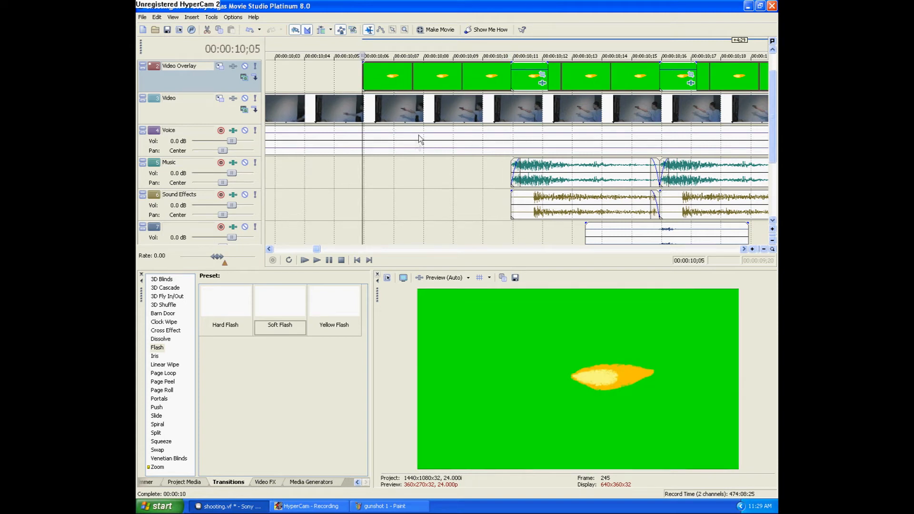
{"action": "left_click", "coordinate": [381, 506]}
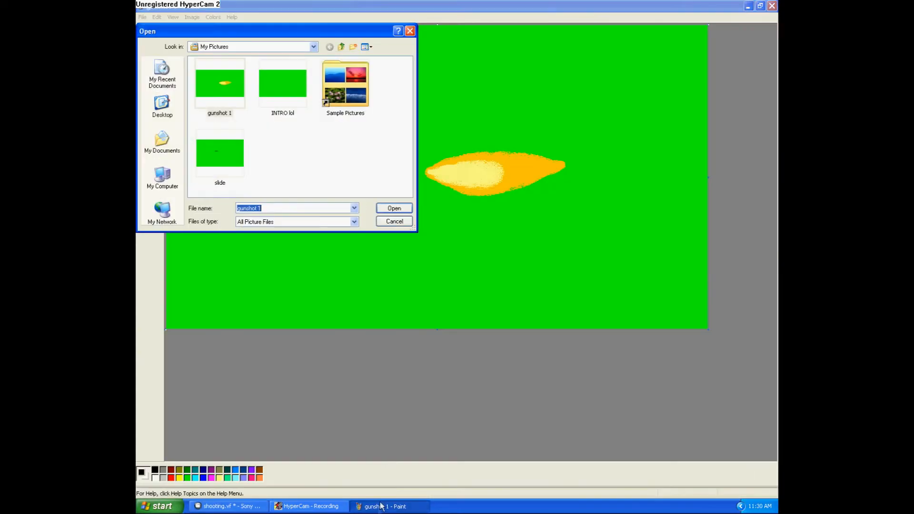
{"action": "left_click_drag", "start_coordinate": [220, 158], "coordinate": [335, 88]}
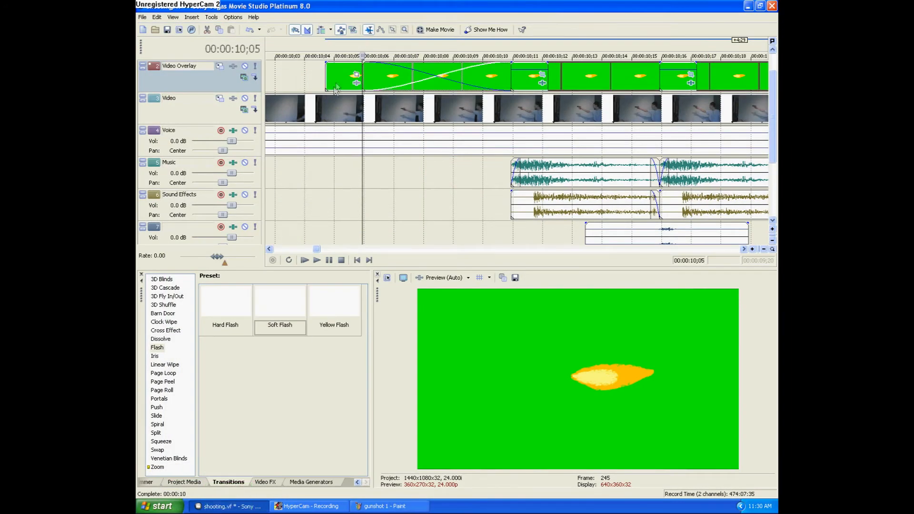
Delete the two newly added clips ahead of 00:00:10;10 on the Video Overlay track.
{"action": "left_click", "coordinate": [336, 85]}
{"action": "key", "text": "Delete"}
{"action": "left_click", "coordinate": [373, 88]}
{"action": "key", "text": "Delete"}
Disable the Chroma Keyer in the Video Event FX of the gunshot 1 clip at 00:00:10;10.
{"action": "left_click", "coordinate": [512, 81]}
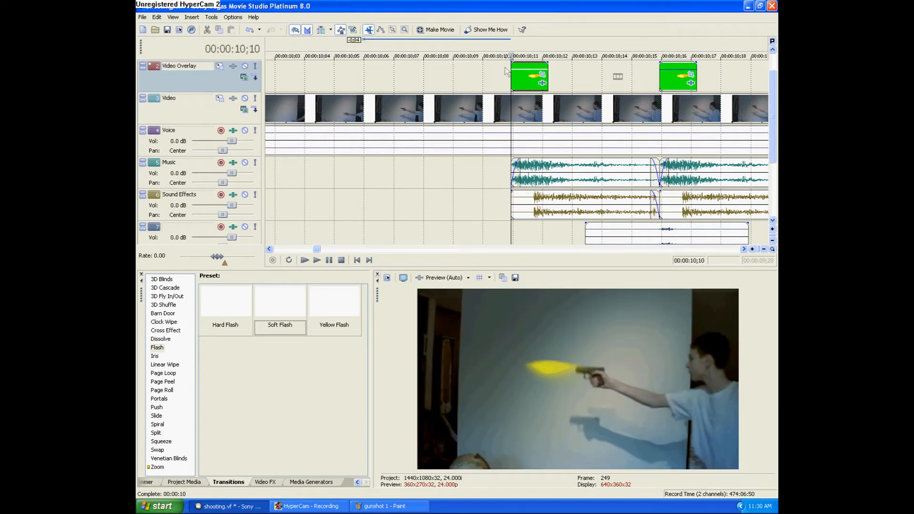
{"action": "left_click", "coordinate": [543, 83]}
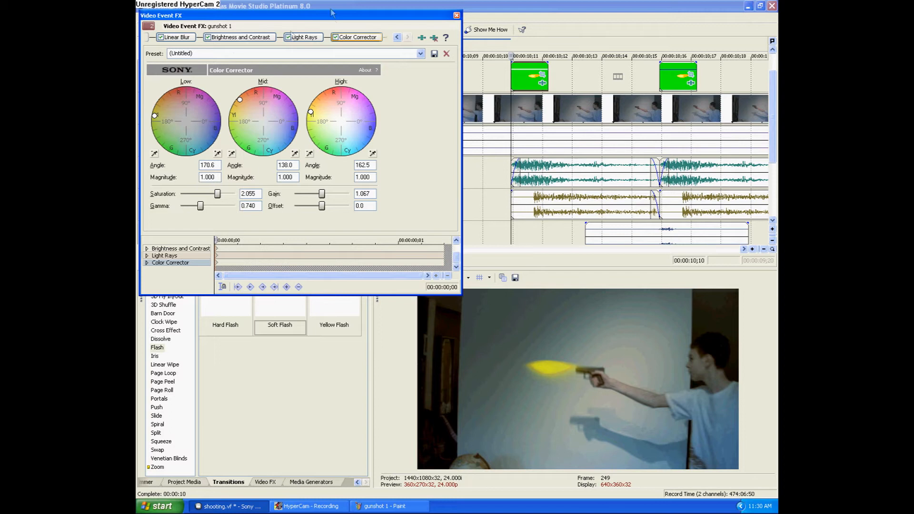
{"action": "left_click", "coordinate": [187, 40]}
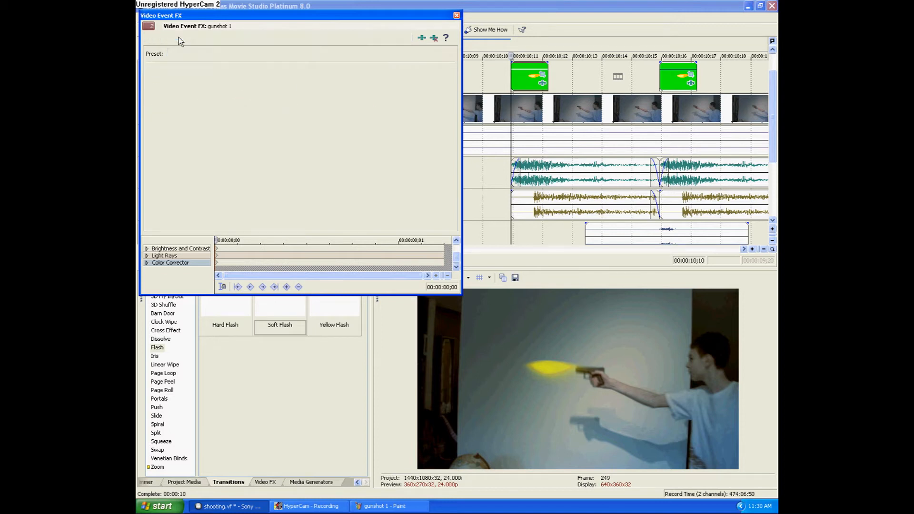
{"action": "left_click", "coordinate": [397, 39]}
{"action": "left_click", "coordinate": [176, 37]}
{"action": "left_click", "coordinate": [155, 37]}
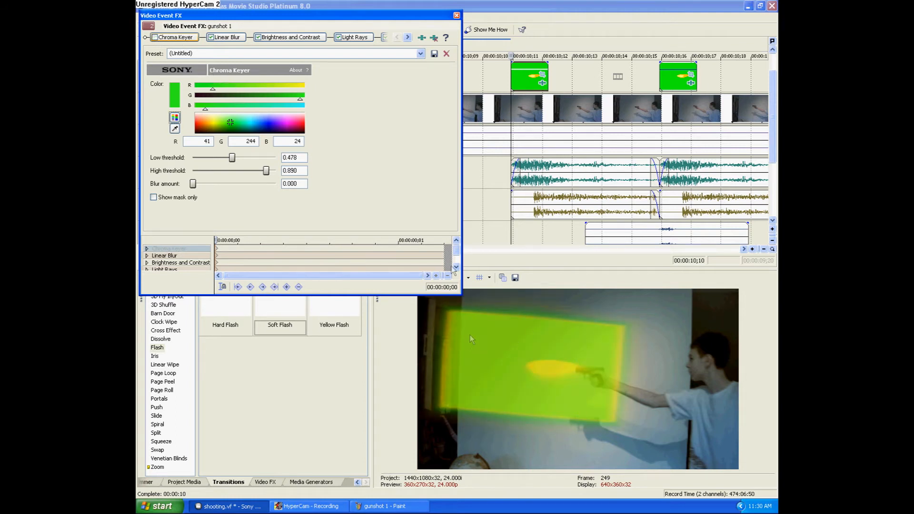
{"action": "left_click", "coordinate": [457, 16]}
Shift the pan/crop frame of the first gunshot 1 clip so its flash sits slightly farther left in the picture.
{"action": "left_click", "coordinate": [542, 75]}
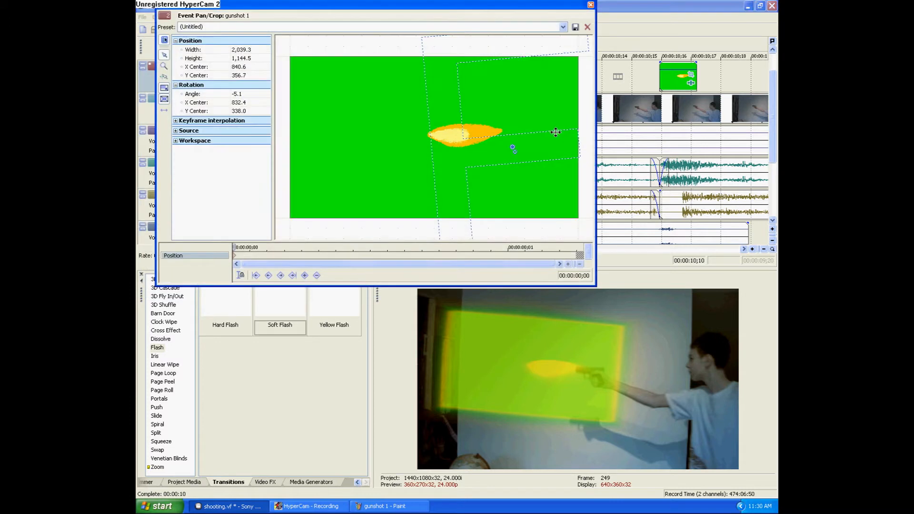
{"action": "scroll", "coordinate": [474, 162], "scroll_direction": "down", "scroll_amount": 5}
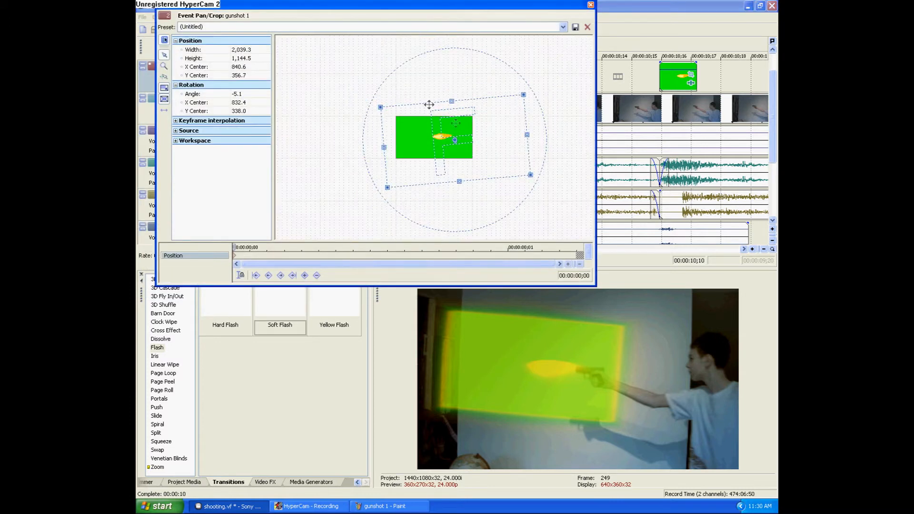
{"action": "left_click_drag", "start_coordinate": [478, 151], "coordinate": [490, 143]}
{"action": "left_click", "coordinate": [590, 6]}
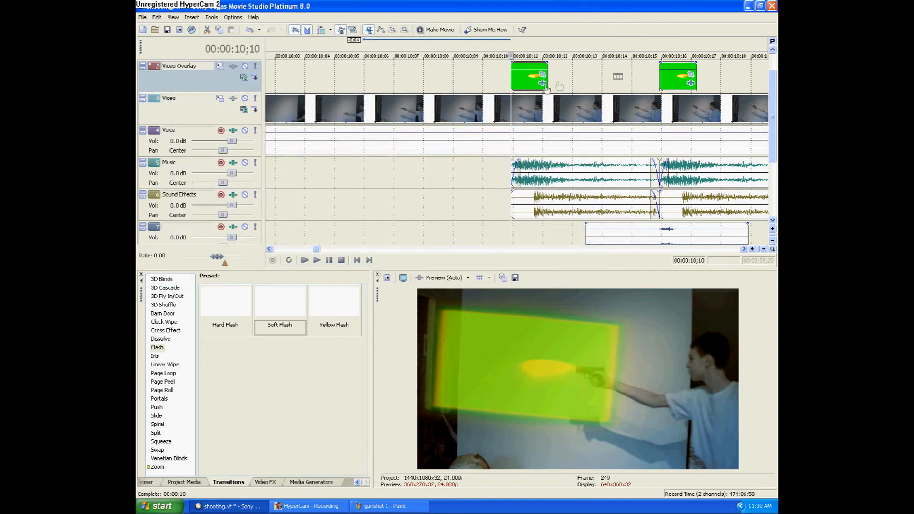
{"action": "left_click", "coordinate": [542, 75]}
{"action": "left_click", "coordinate": [590, 5]}
Re-enable the Chroma Keyer on the first gunshot 1 clip and close its Video Event FX window.
{"action": "left_click", "coordinate": [542, 83]}
{"action": "left_click", "coordinate": [513, 81]}
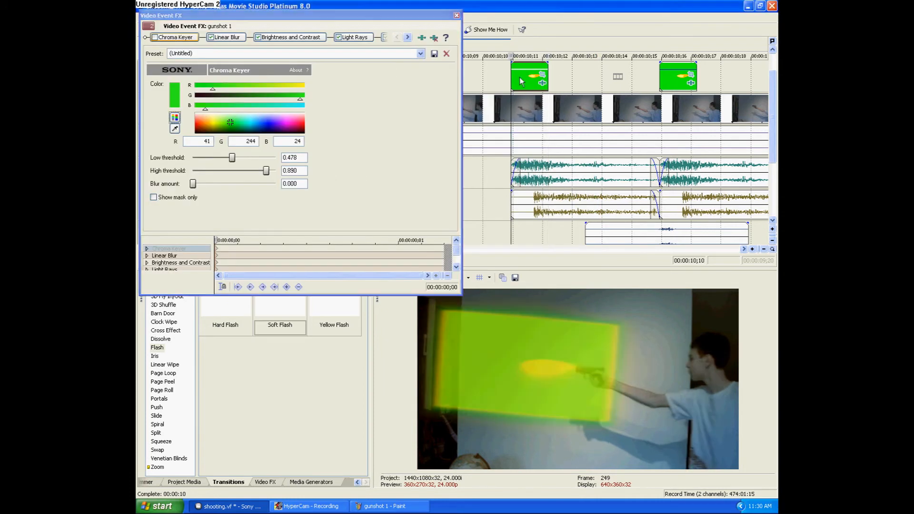
{"action": "left_click", "coordinate": [155, 37]}
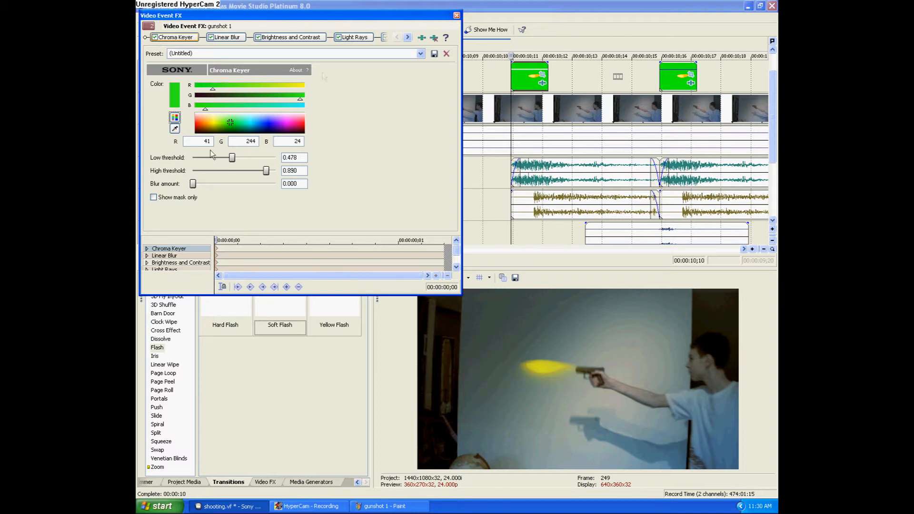
{"action": "left_click", "coordinate": [456, 16]}
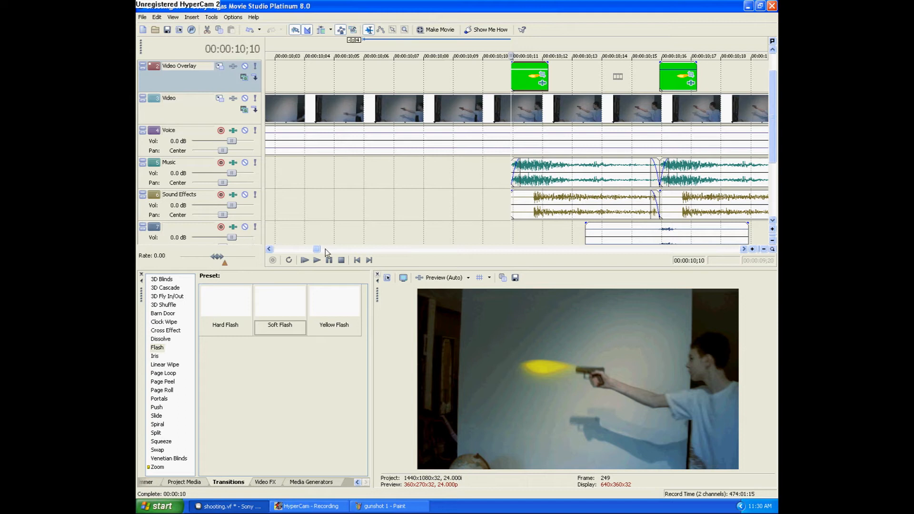
Step frame by frame around the second gunshot clip on the Video Overlay track to check the flash.
{"action": "scroll", "coordinate": [409, 162], "scroll_direction": "down", "scroll_amount": 5}
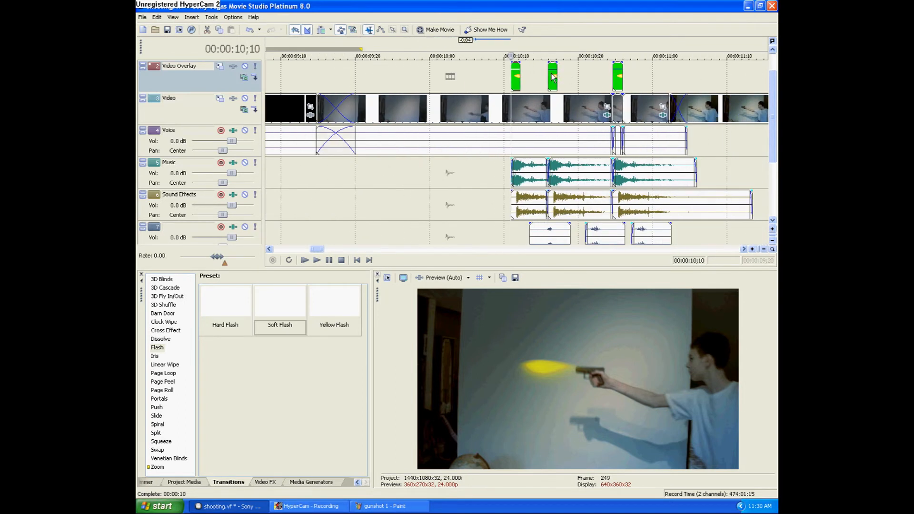
{"action": "left_click", "coordinate": [553, 82]}
{"action": "key", "text": "Right"}
{"action": "key", "text": "Right"}
{"action": "key", "text": "Left"}
{"action": "key", "text": "Left"}
{"action": "key", "text": "Left"}
{"action": "key", "text": "Left"}
{"action": "key", "text": "Left"}
{"action": "key", "text": "Left"}
{"action": "key", "text": "Left"}
{"action": "key", "text": "Right"}
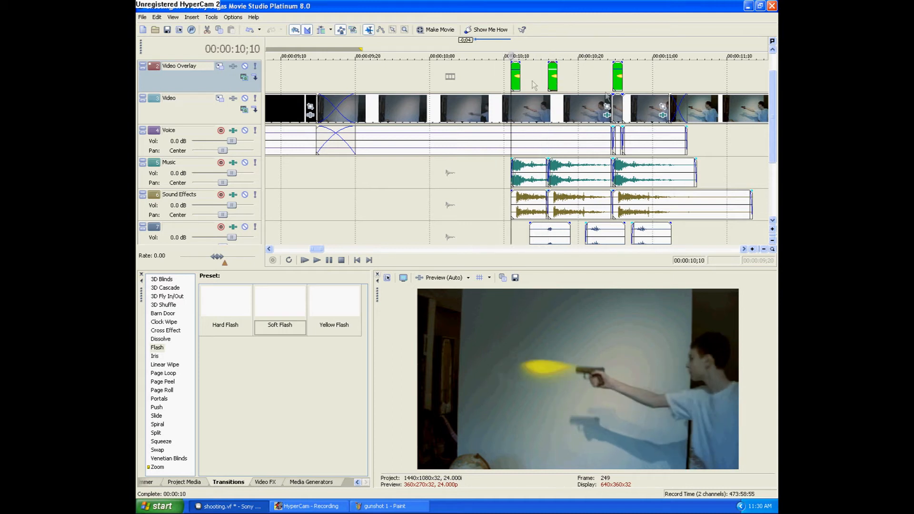
Examine the green-background slide clips on the Text track around 00:00:06;08.
{"action": "left_click_drag", "start_coordinate": [776, 110], "coordinate": [775, 103]}
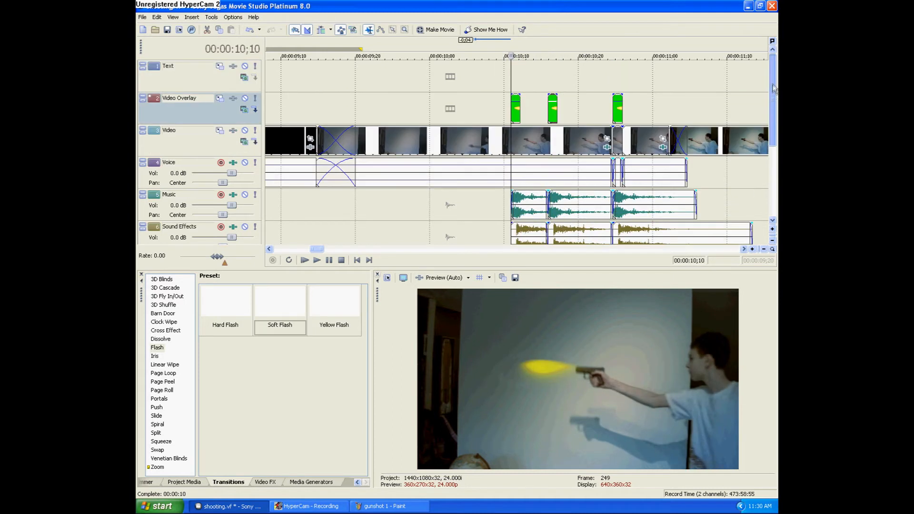
{"action": "left_click_drag", "start_coordinate": [317, 249], "coordinate": [336, 249]}
{"action": "scroll", "coordinate": [380, 177], "scroll_direction": "down", "scroll_amount": 6}
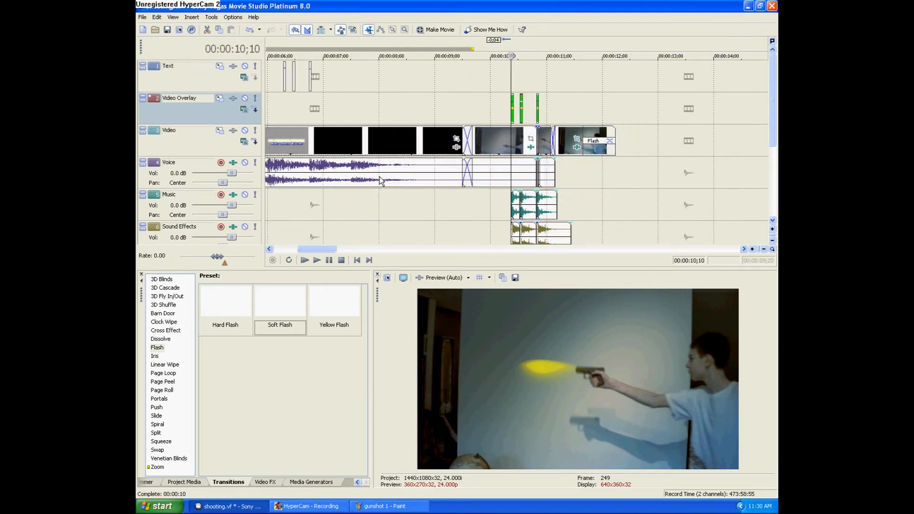
{"action": "scroll", "coordinate": [380, 181], "scroll_direction": "up", "scroll_amount": 5}
{"action": "left_click", "coordinate": [287, 81]}
{"action": "scroll", "coordinate": [354, 93], "scroll_direction": "up", "scroll_amount": 4}
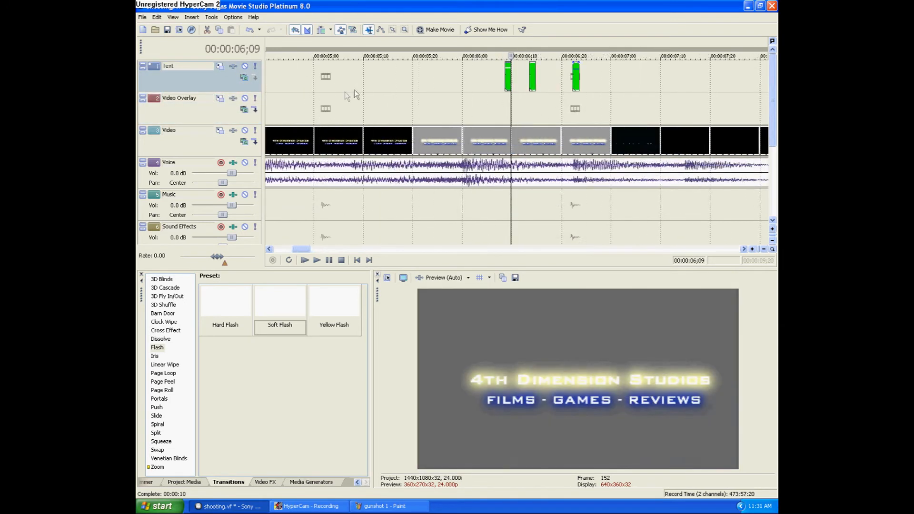
{"action": "scroll", "coordinate": [358, 92], "scroll_direction": "up", "scroll_amount": 2}
{"action": "scroll", "coordinate": [488, 89], "scroll_direction": "down", "scroll_amount": 2}
{"action": "left_click", "coordinate": [509, 77]}
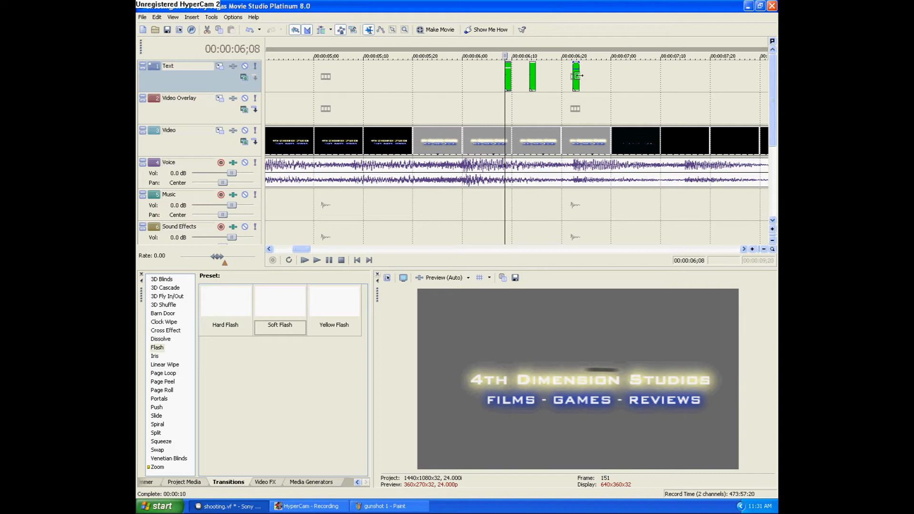
Move the three slide clips on the Text track to start at 00:00:10;10, aligned above the gunshot clips.
{"action": "scroll", "coordinate": [534, 78], "scroll_direction": "down", "scroll_amount": 4}
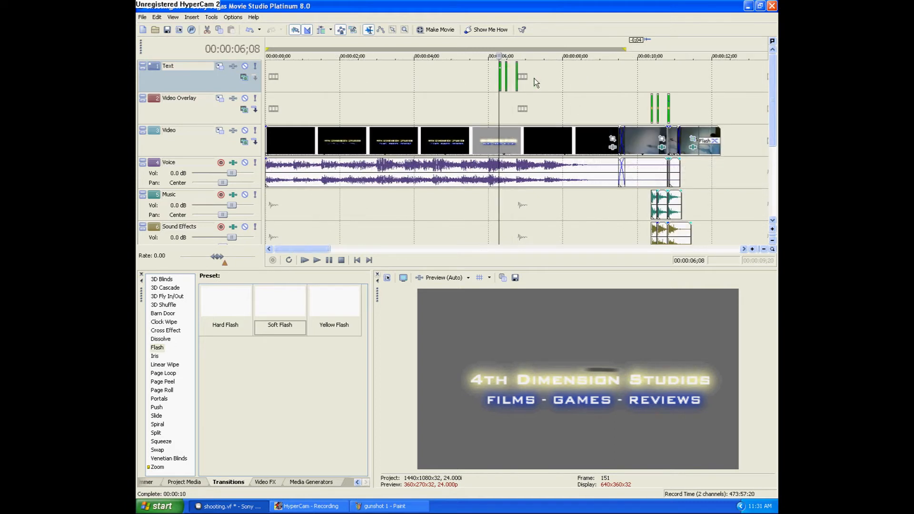
{"action": "scroll", "coordinate": [534, 78], "scroll_direction": "down", "scroll_amount": 1}
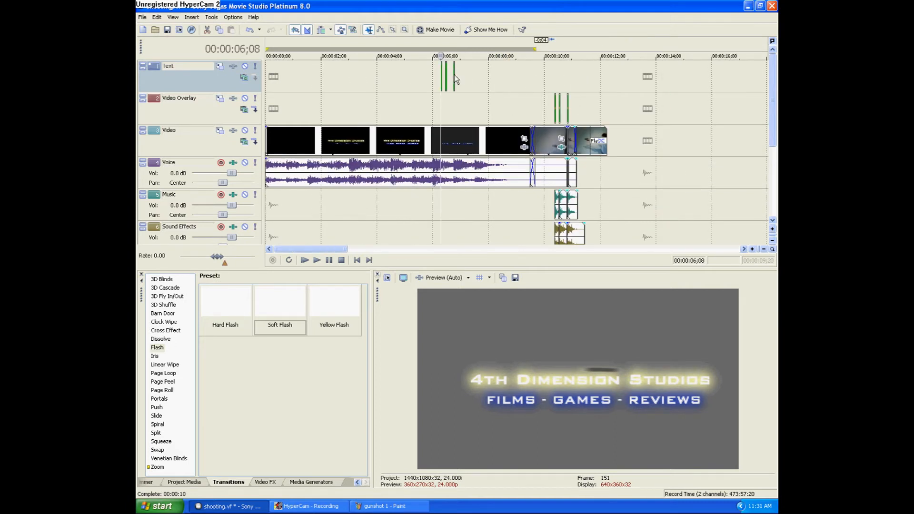
{"action": "scroll", "coordinate": [454, 75], "scroll_direction": "up", "scroll_amount": 3}
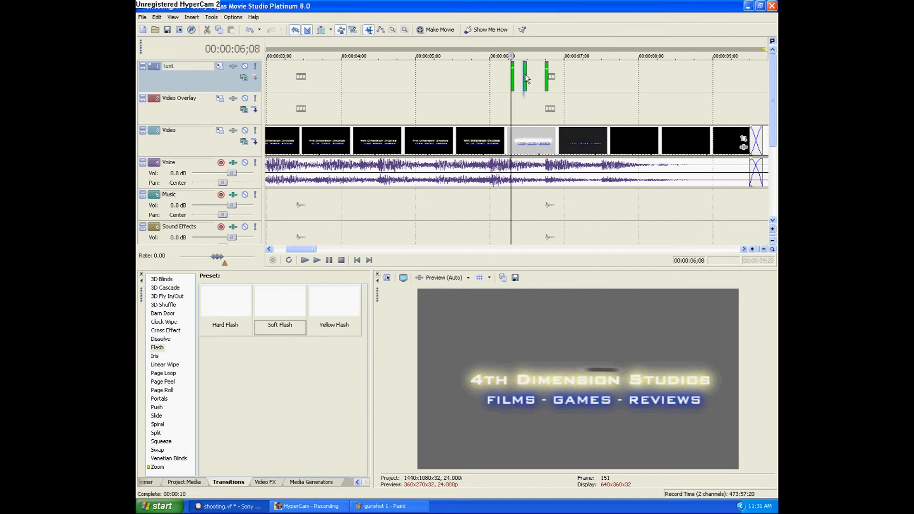
{"action": "left_click_drag", "start_coordinate": [525, 74], "coordinate": [657, 71]}
Preview the combined slide and flash overlays for the three shots at 00:00:10;10, 00:00:10;15 and 00:00:10;24.
{"action": "left_click", "coordinate": [645, 73]}
{"action": "scroll", "coordinate": [644, 75], "scroll_direction": "up", "scroll_amount": 6}
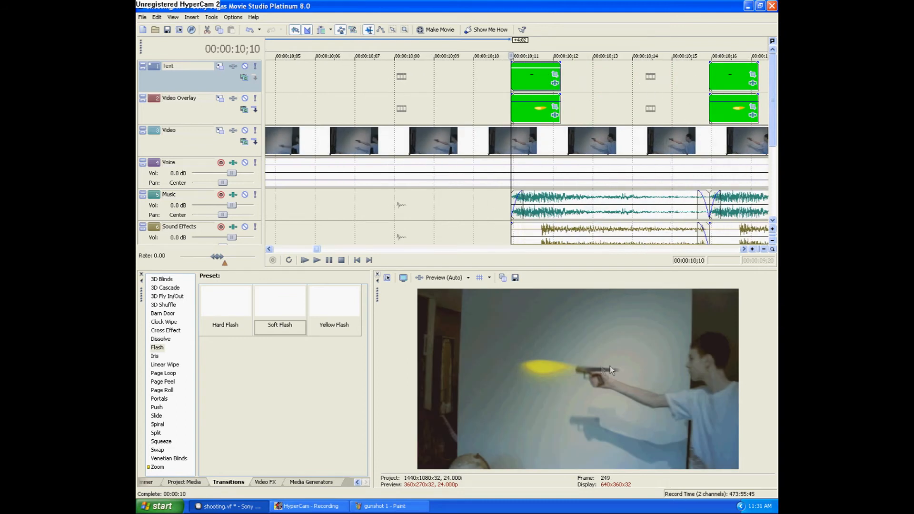
{"action": "left_click", "coordinate": [729, 79]}
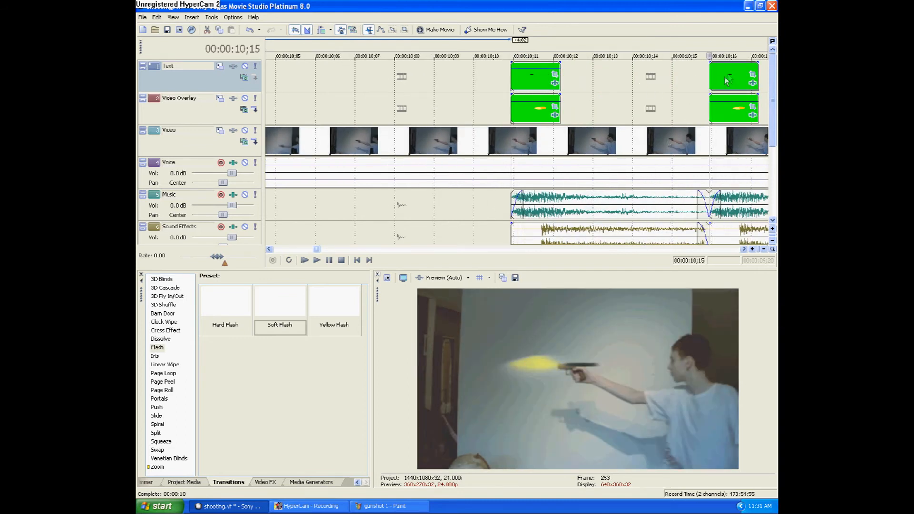
{"action": "scroll", "coordinate": [563, 130], "scroll_direction": "down", "scroll_amount": 4}
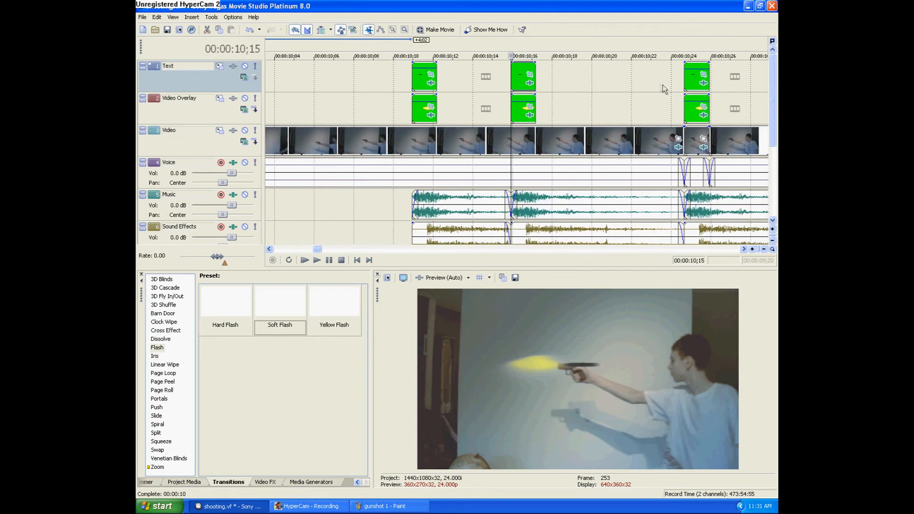
{"action": "left_click", "coordinate": [690, 81]}
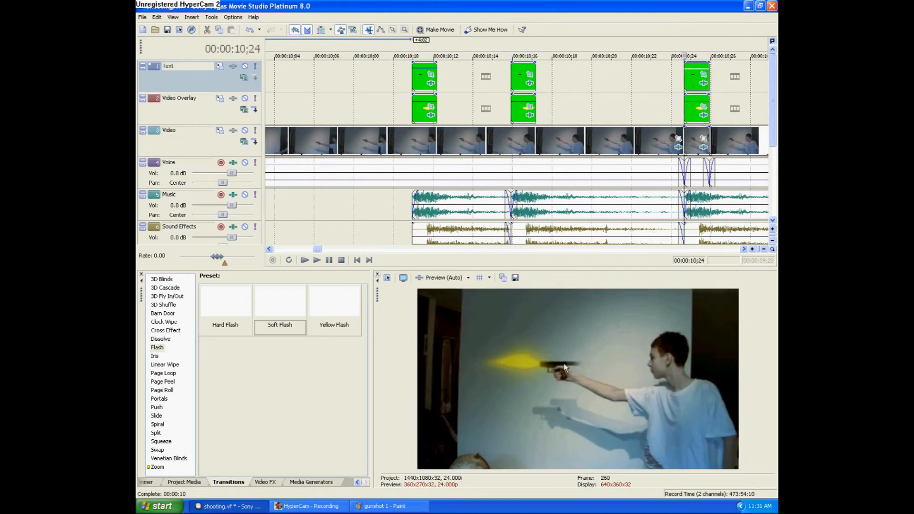
Return to the second shot at 00:00:10;15, switch to Paint and open the slide picture.
{"action": "left_click", "coordinate": [512, 72]}
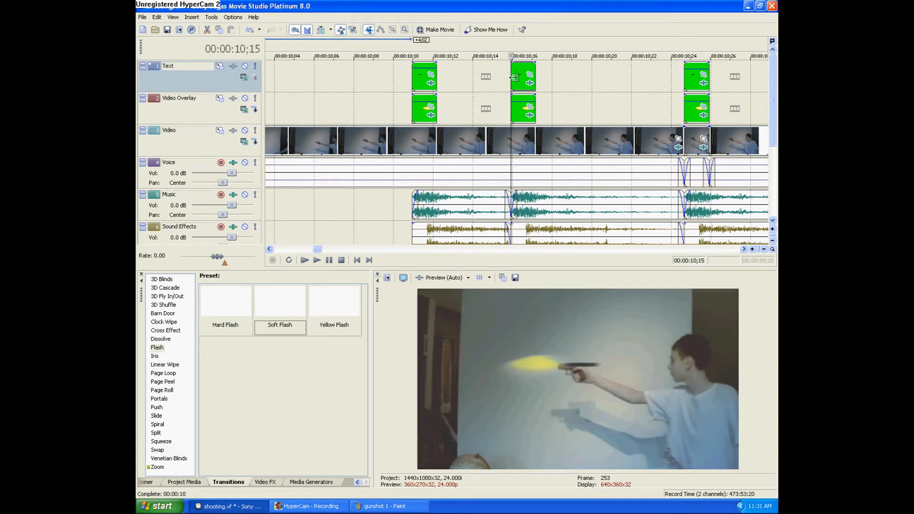
{"action": "left_click", "coordinate": [389, 506]}
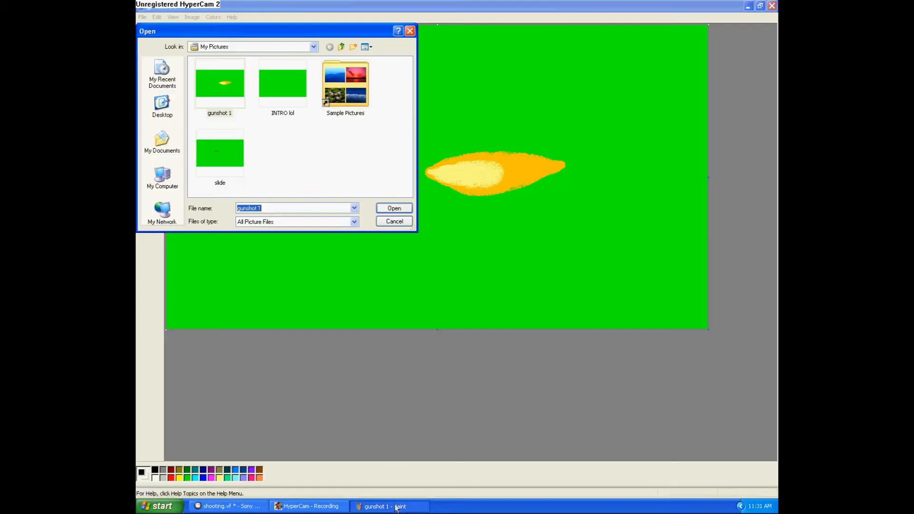
{"action": "double_click", "coordinate": [220, 164]}
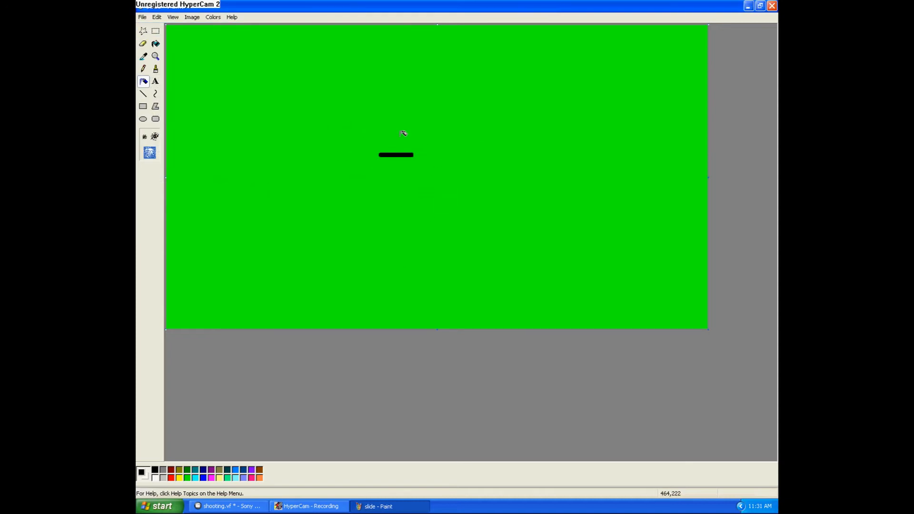
Add the slide picture from My Pictures to the Text track in Vegas, between the second and third shots.
{"action": "left_click", "coordinate": [143, 17]}
{"action": "left_click", "coordinate": [152, 35]}
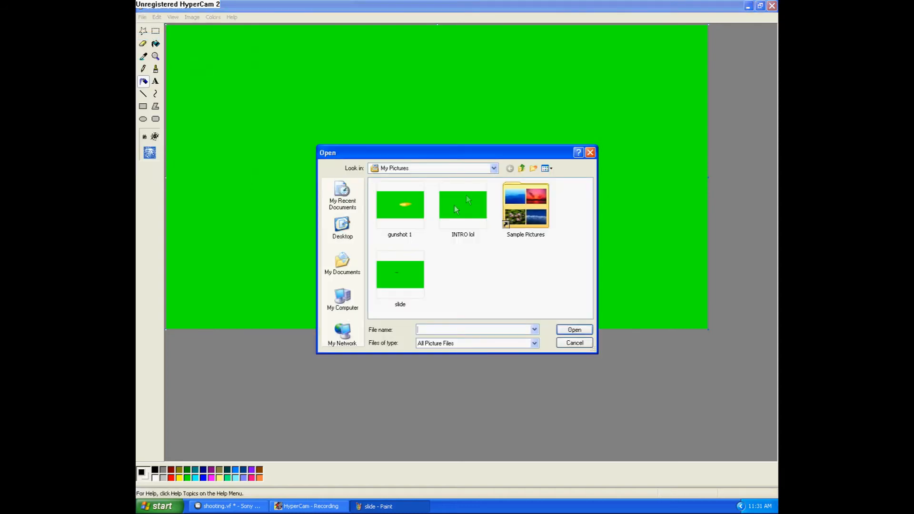
{"action": "mouse_move", "coordinate": [385, 298]}
{"action": "left_mouse_down"}
{"action": "mouse_move", "coordinate": [224, 507]}
{"action": "mouse_move", "coordinate": [538, 76]}
{"action": "mouse_move", "coordinate": [574, 80]}
{"action": "left_mouse_up"}
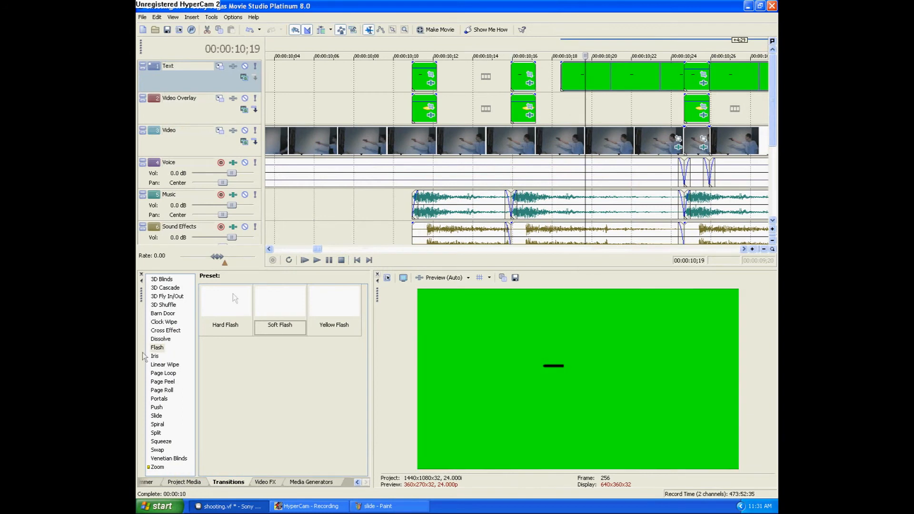
Try the Chroma Keyer effect with the Green Screen preset on the added slide clip, and delete that clip from the Text track.
{"action": "left_click", "coordinate": [265, 482]}
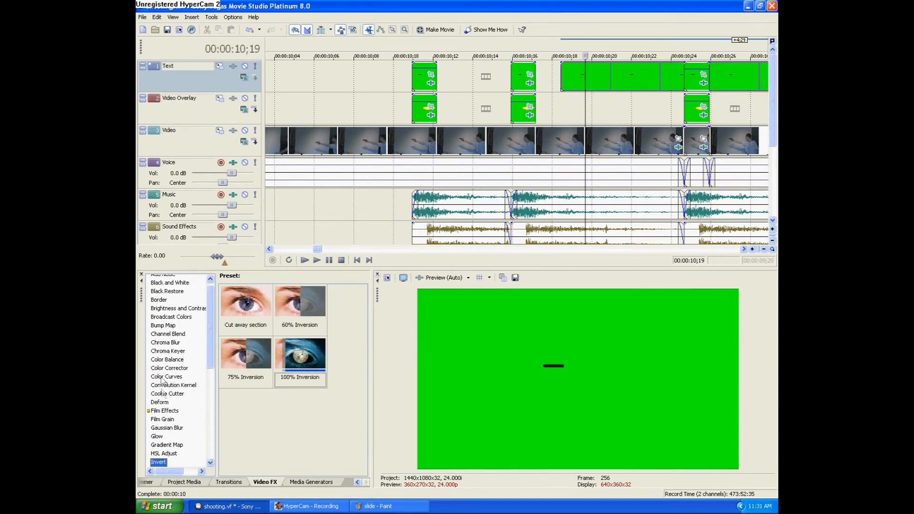
{"action": "left_click", "coordinate": [174, 352]}
{"action": "left_click_drag", "start_coordinate": [300, 304], "coordinate": [588, 76]}
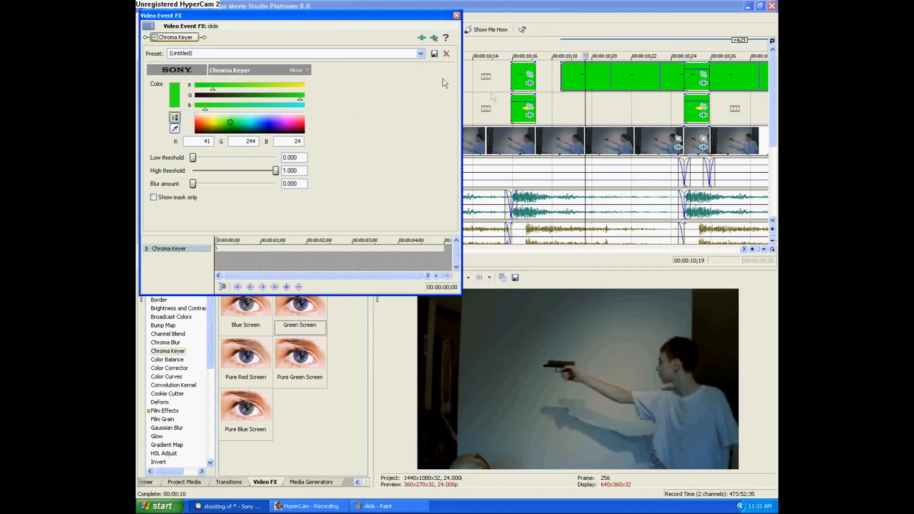
{"action": "left_click", "coordinate": [456, 16]}
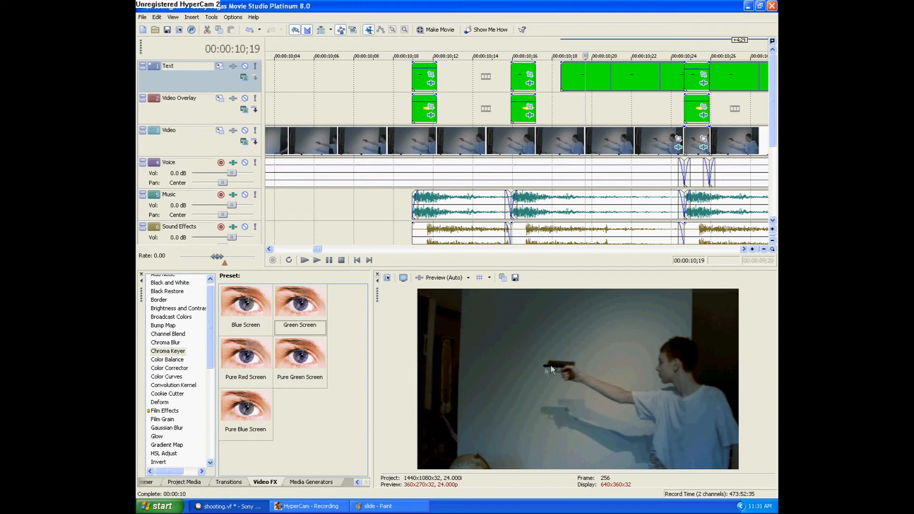
{"action": "left_click", "coordinate": [590, 89]}
{"action": "key", "text": "Delete"}
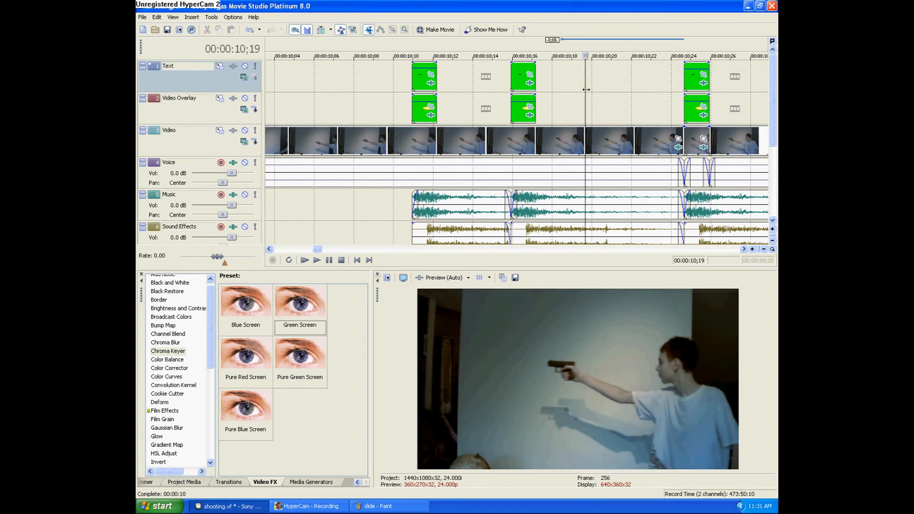
Compare the slide and flash overlays of the second shot at 00:00:10;15 and the first shot at 00:00:10;10.
{"action": "left_click", "coordinate": [515, 75]}
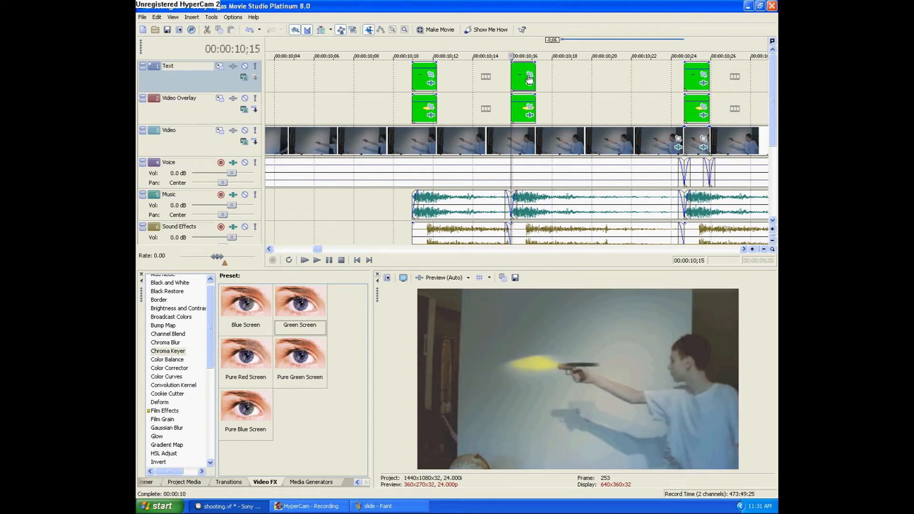
{"action": "scroll", "coordinate": [551, 113], "scroll_direction": "up", "scroll_amount": 1}
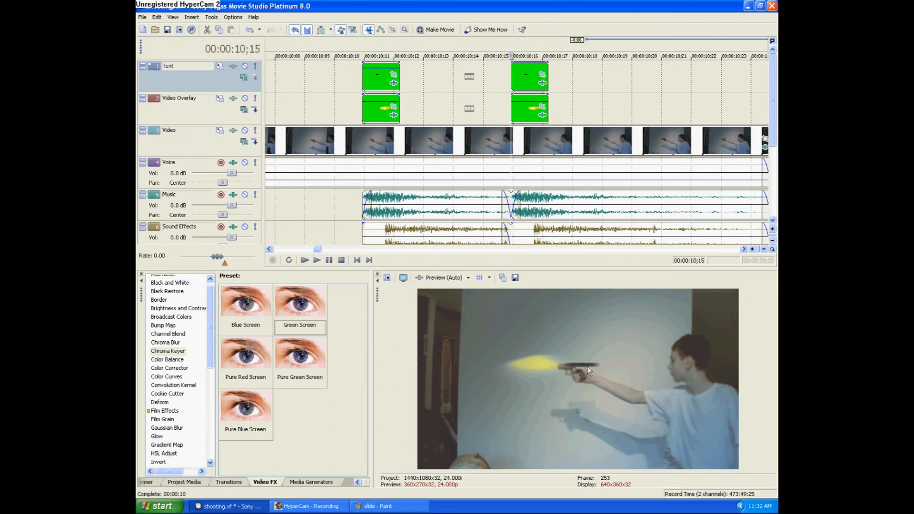
{"action": "left_click", "coordinate": [371, 78]}
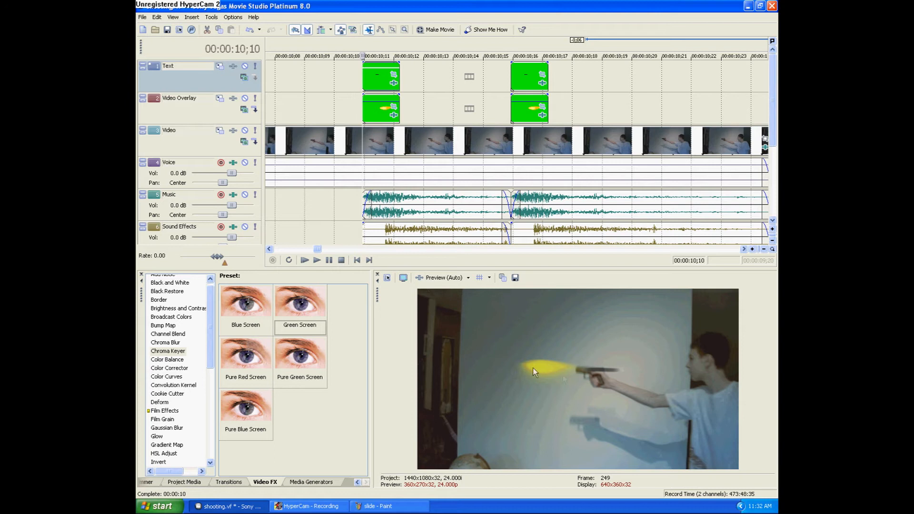
Examine the Linear Blur presets in the video effects, including Horizontal Light.
{"action": "left_click_drag", "start_coordinate": [210, 362], "coordinate": [212, 418]}
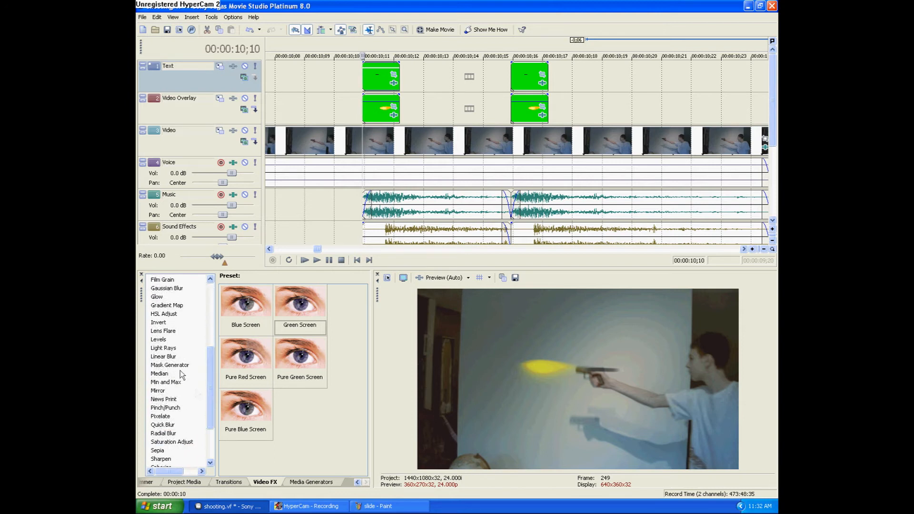
{"action": "left_click", "coordinate": [171, 357]}
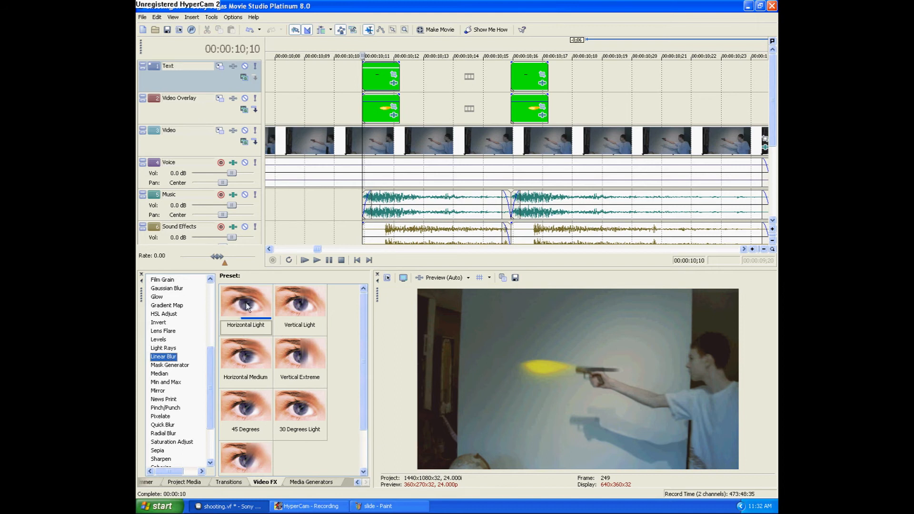
{"action": "left_click_drag", "start_coordinate": [249, 308], "coordinate": [239, 351]}
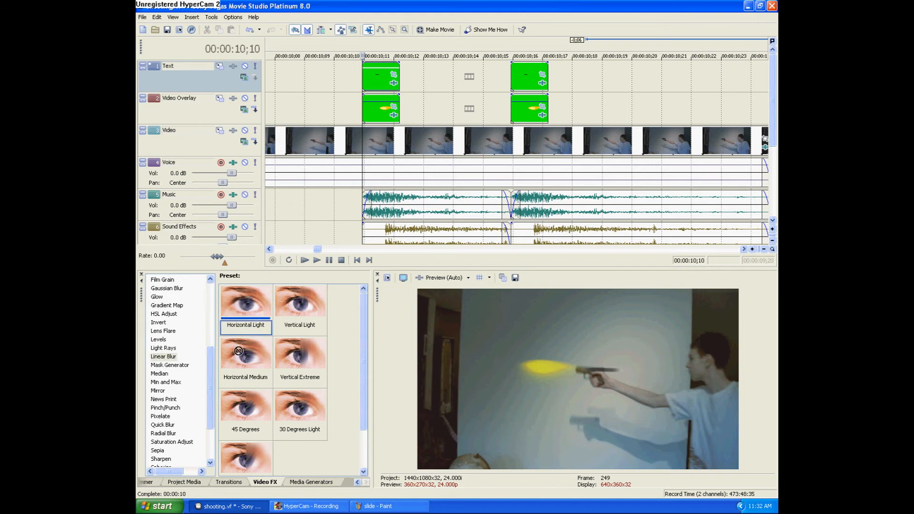
Adjust the Linear Blur amount in the effects of the first shot's slide clip on the Text track.
{"action": "left_click_drag", "start_coordinate": [413, 106], "coordinate": [394, 78]}
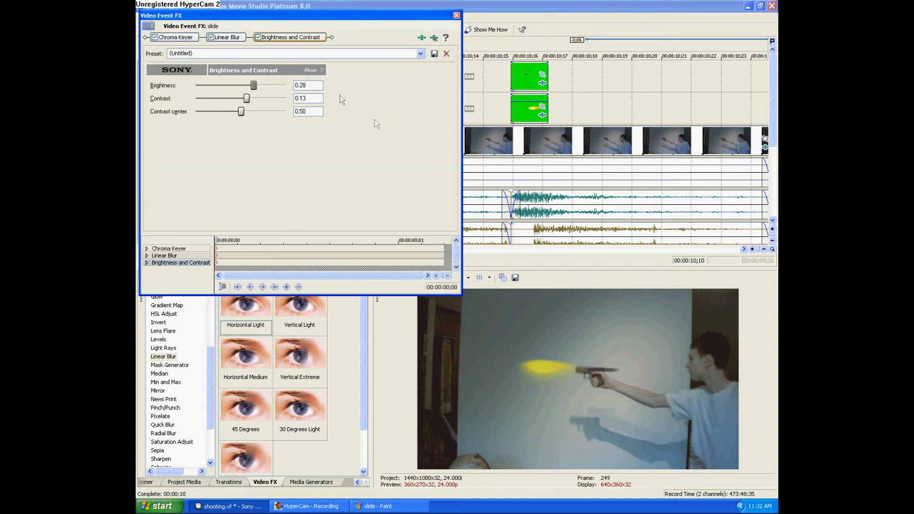
{"action": "left_click", "coordinate": [228, 38]}
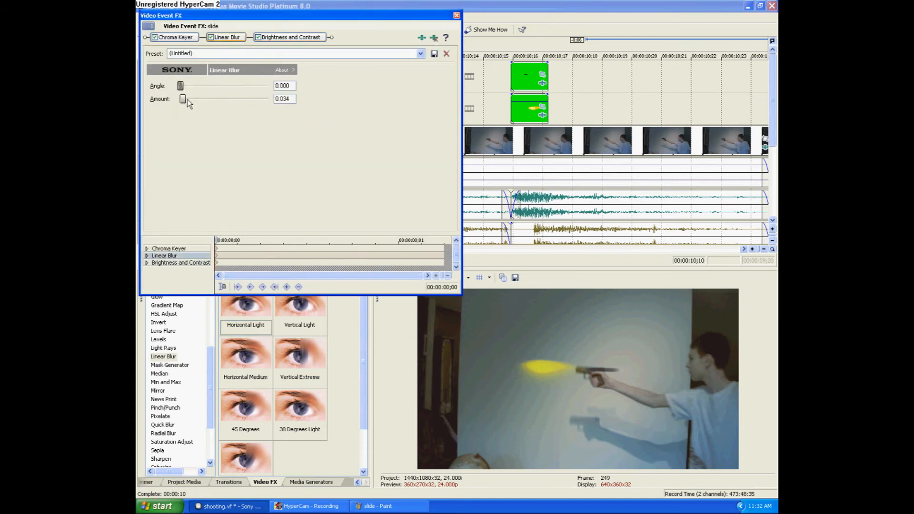
{"action": "mouse_move", "coordinate": [183, 100]}
{"action": "left_mouse_down"}
{"action": "mouse_move", "coordinate": [236, 101]}
{"action": "mouse_move", "coordinate": [185, 99]}
{"action": "left_mouse_up"}
{"action": "left_click", "coordinate": [457, 16]}
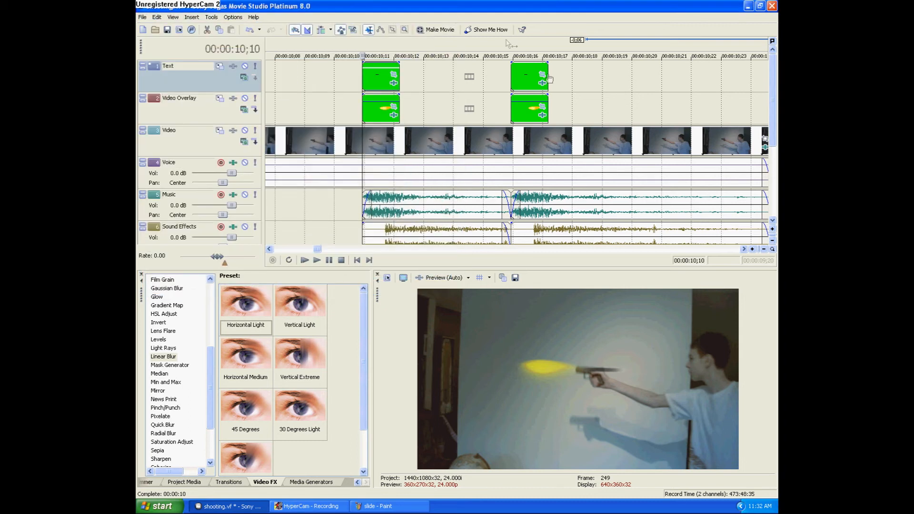
Adjust the Linear Blur amount in the effects of the first gunshot clip on the Video Overlay track.
{"action": "left_click", "coordinate": [385, 113]}
{"action": "left_click", "coordinate": [385, 118]}
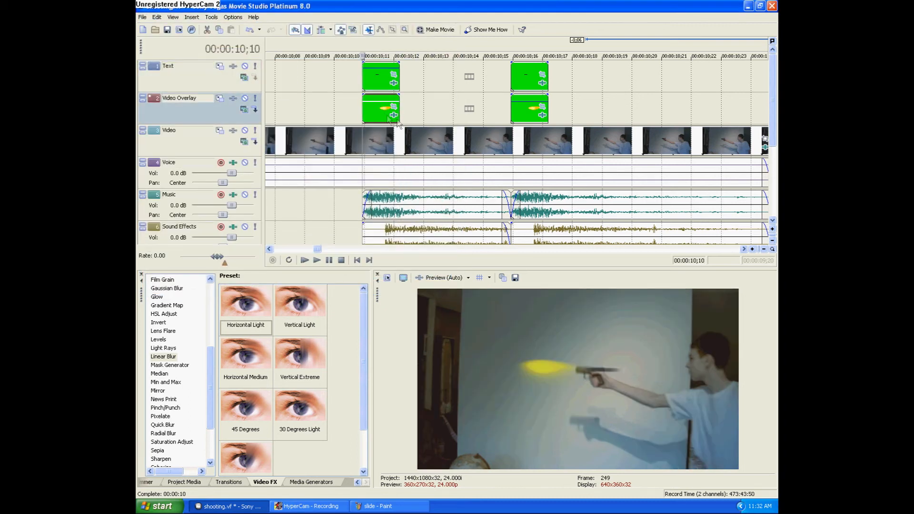
{"action": "left_click", "coordinate": [394, 115]}
{"action": "left_click", "coordinate": [228, 38]}
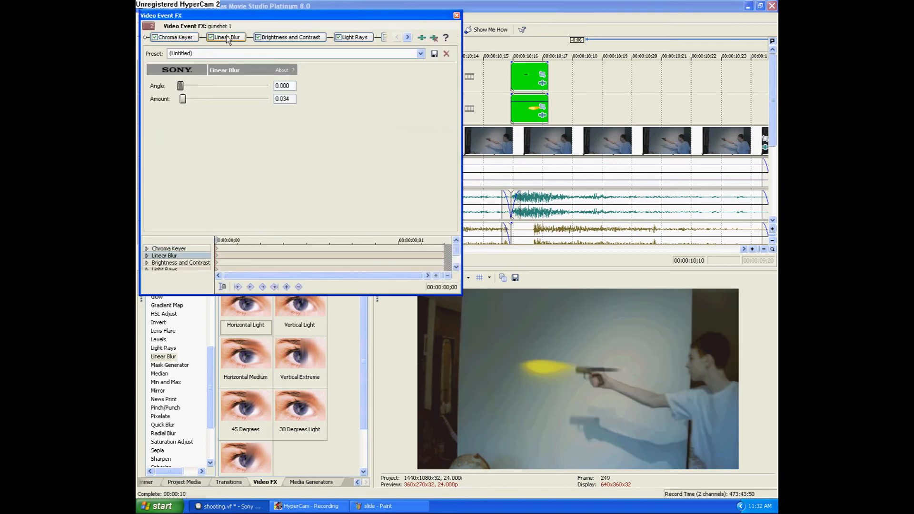
{"action": "left_click_drag", "start_coordinate": [184, 99], "coordinate": [179, 100]}
{"action": "left_click_drag", "start_coordinate": [180, 98], "coordinate": [186, 99]}
Set the first gunshot clip's Brightness and Contrast effect to brightness 0.62, contrast -0.22 and contrast center 0.66.
{"action": "left_click", "coordinate": [288, 37]}
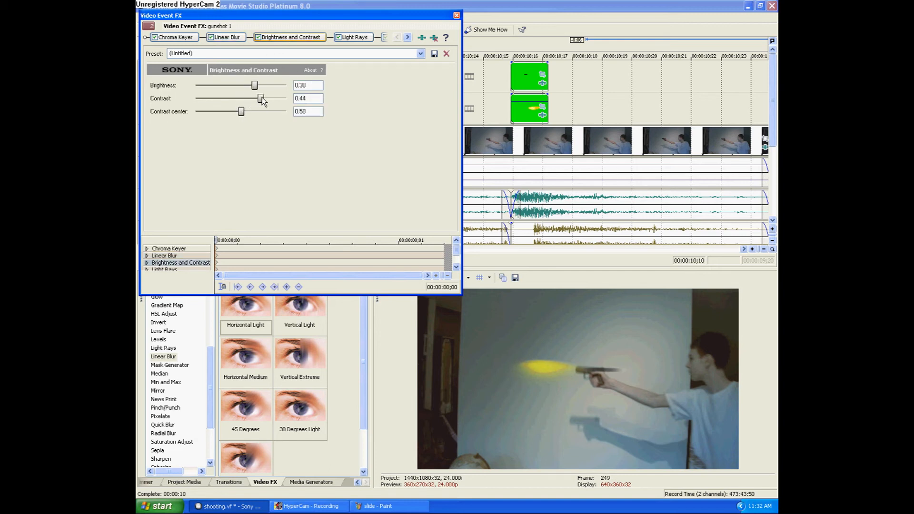
{"action": "left_click_drag", "start_coordinate": [261, 97], "coordinate": [236, 97]}
{"action": "left_click_drag", "start_coordinate": [243, 114], "coordinate": [271, 86]}
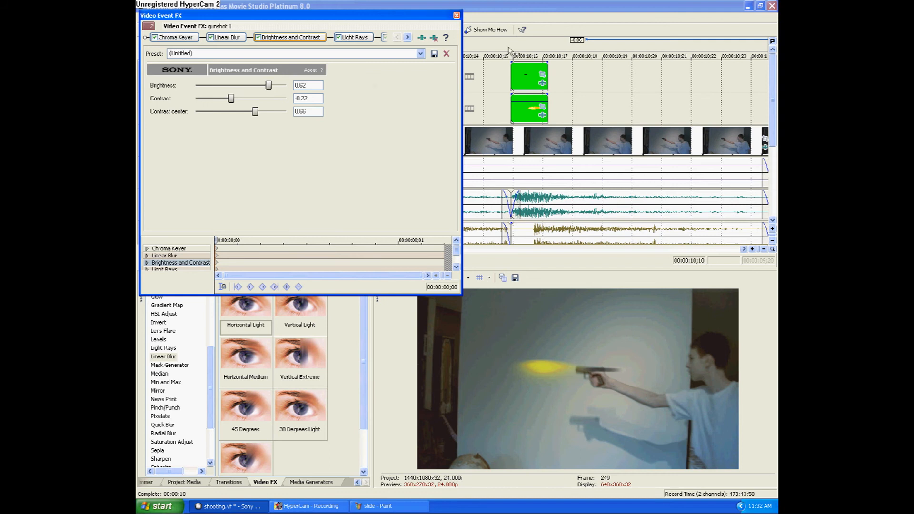
{"action": "left_click", "coordinate": [456, 16]}
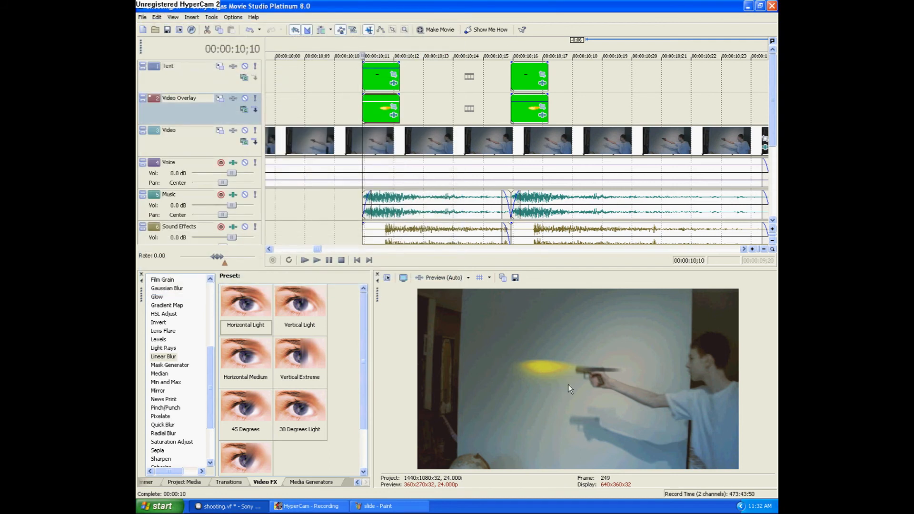
Look through the video effects and examine the Light Rays presets, including Weak Light Rays.
{"action": "scroll", "coordinate": [188, 346], "scroll_direction": "down", "scroll_amount": 3}
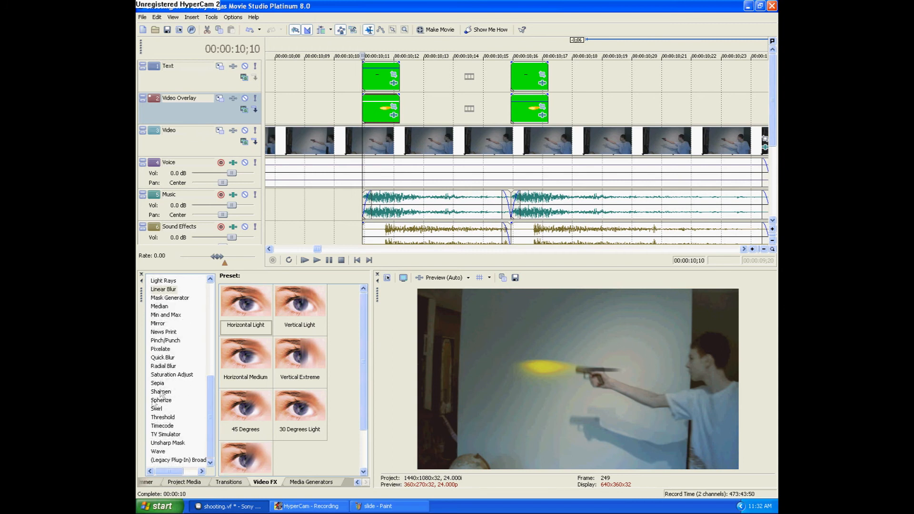
{"action": "scroll", "coordinate": [194, 350], "scroll_direction": "up", "scroll_amount": 3}
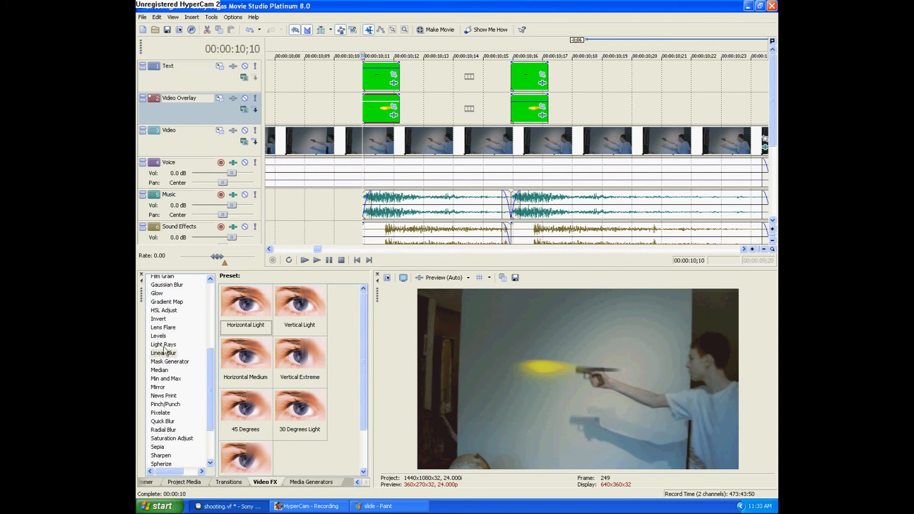
{"action": "left_click", "coordinate": [164, 344]}
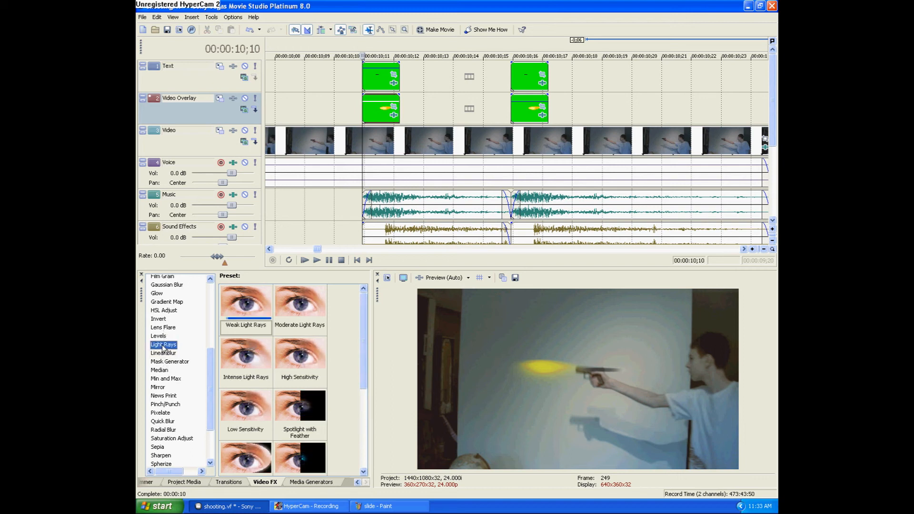
{"action": "left_click", "coordinate": [228, 309]}
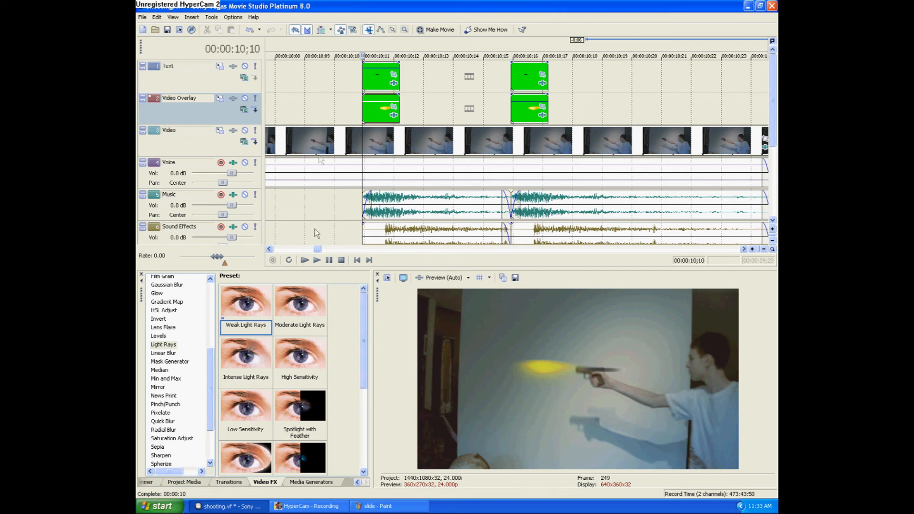
Split the footage on the Video track at the start and end of the first gunshot overlay, beginning at 00:00:10;10.
{"action": "left_click", "coordinate": [365, 133]}
{"action": "scroll", "coordinate": [451, 171], "scroll_direction": "down", "scroll_amount": 1}
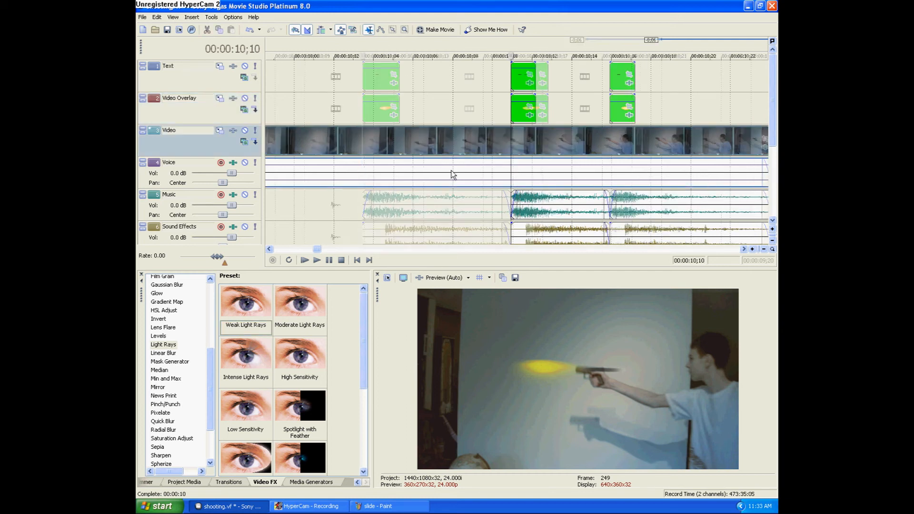
{"action": "scroll", "coordinate": [452, 174], "scroll_direction": "down", "scroll_amount": 3}
{"action": "scroll", "coordinate": [599, 166], "scroll_direction": "up", "scroll_amount": 2}
{"action": "scroll", "coordinate": [634, 150], "scroll_direction": "down", "scroll_amount": 1}
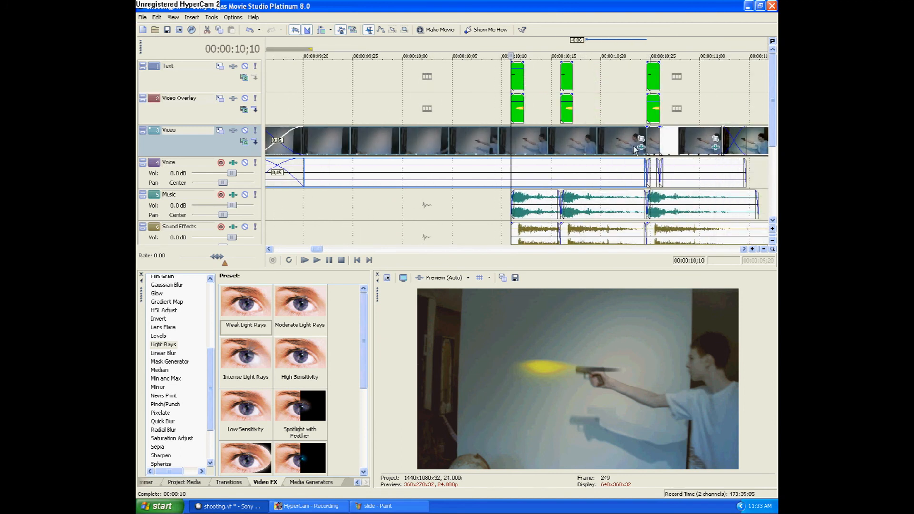
{"action": "scroll", "coordinate": [513, 157], "scroll_direction": "up", "scroll_amount": 3}
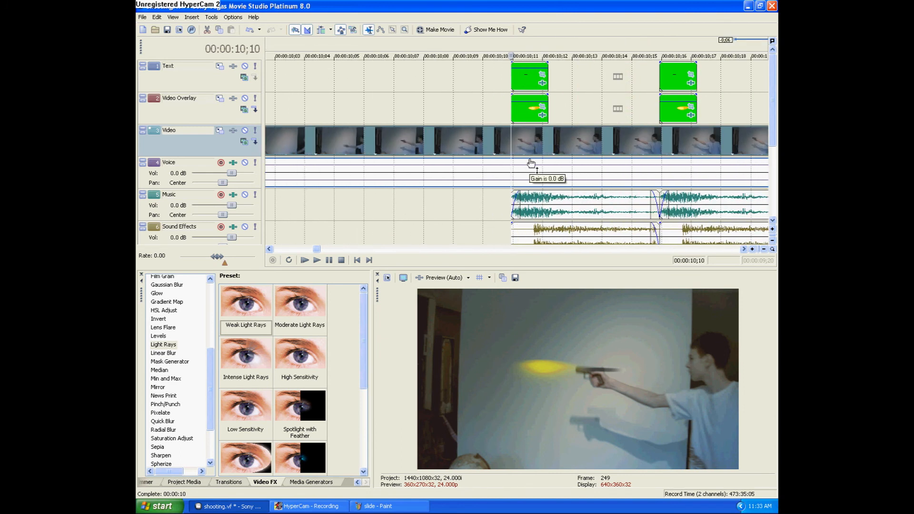
{"action": "key", "text": "s"}
{"action": "key", "text": "Right"}
{"action": "key", "text": "s"}
Apply the Brightness and Contrast effect with the Brighter preset to the short split segment under the first gunshot overlay.
{"action": "left_click", "coordinate": [524, 143]}
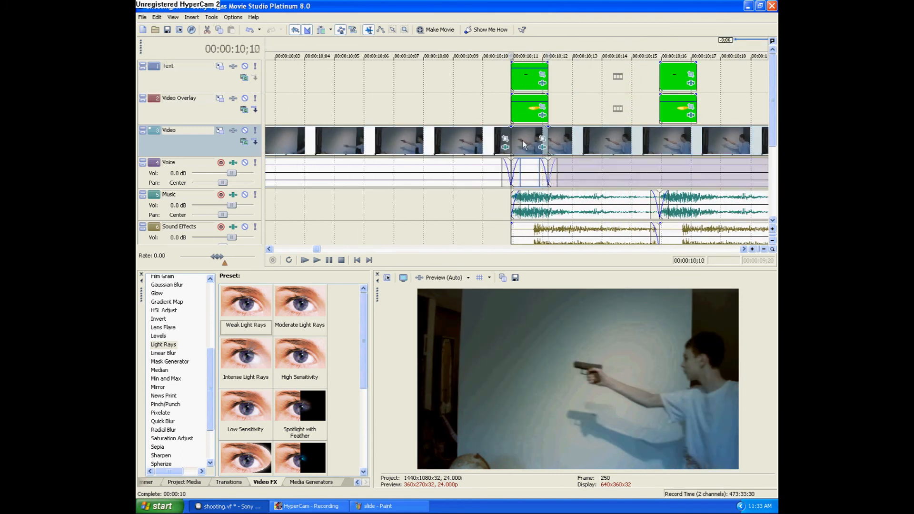
{"action": "scroll", "coordinate": [176, 317], "scroll_direction": "up", "scroll_amount": 6}
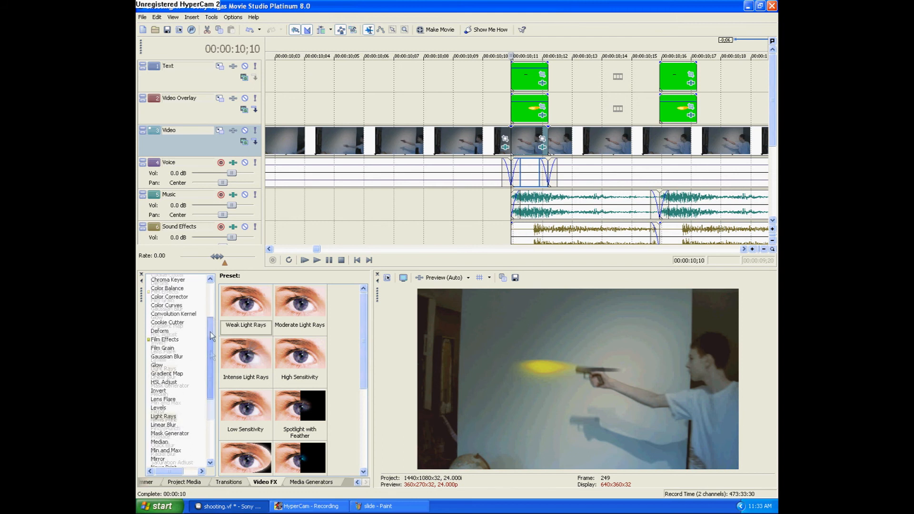
{"action": "left_click", "coordinate": [176, 314]}
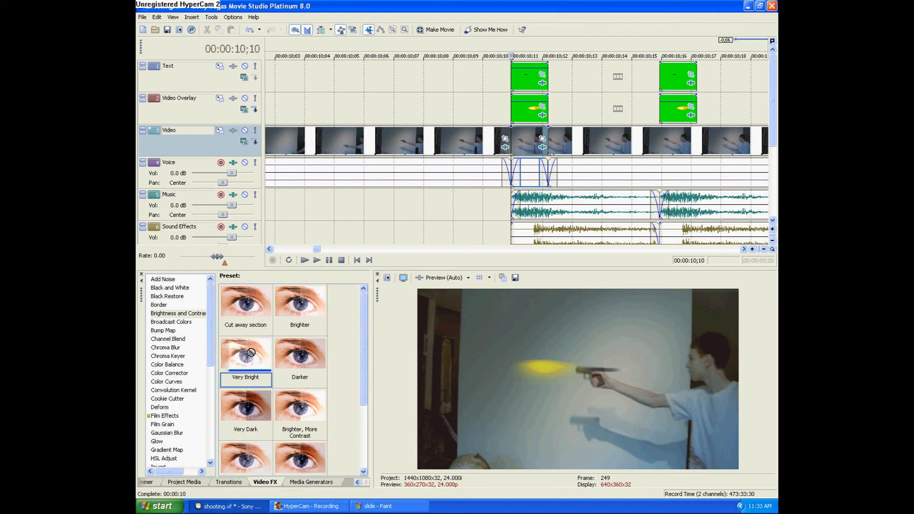
{"action": "left_click_drag", "start_coordinate": [307, 311], "coordinate": [513, 148]}
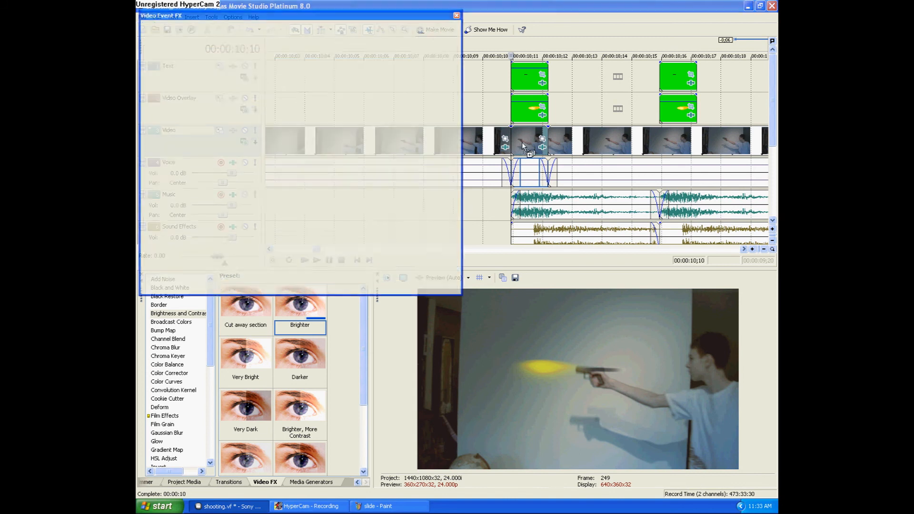
{"action": "left_click", "coordinate": [456, 15]}
Step frame by frame through the first shot up to 00:00:10;12 to check the brightened footage.
{"action": "left_click", "coordinate": [479, 143]}
{"action": "key", "text": "Right"}
{"action": "key", "text": "Right"}
{"action": "key", "text": "Right"}
{"action": "key", "text": "Right"}
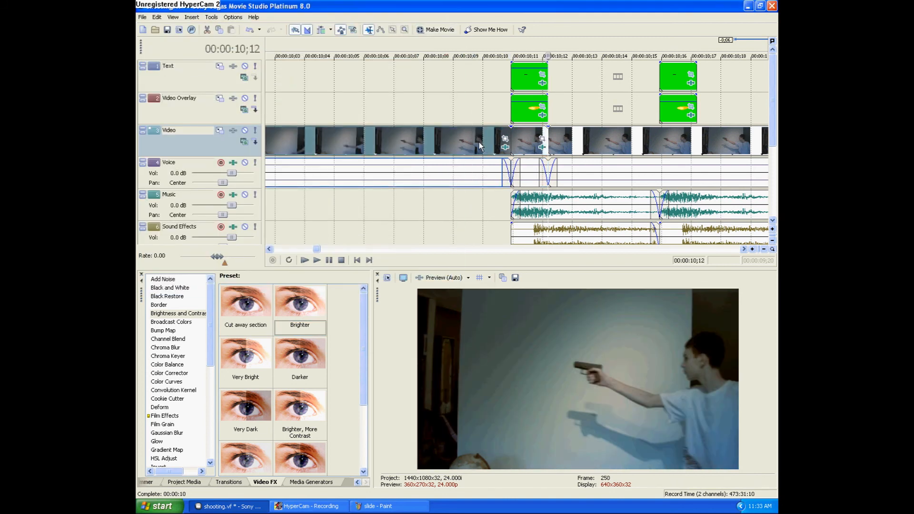
Step frame by frame through the footage following the first shot up to 00:00:11;02.
{"action": "key", "text": "Right"}
{"action": "key", "text": "Right"}
{"action": "key", "text": "Right"}
{"action": "key", "text": "Right"}
{"action": "key", "text": "Right"}
{"action": "key", "text": "Right"}
{"action": "key", "text": "Right"}
{"action": "key", "text": "Right"}
{"action": "key", "text": "Right"}
{"action": "key", "text": "Right"}
{"action": "key", "text": "Right"}
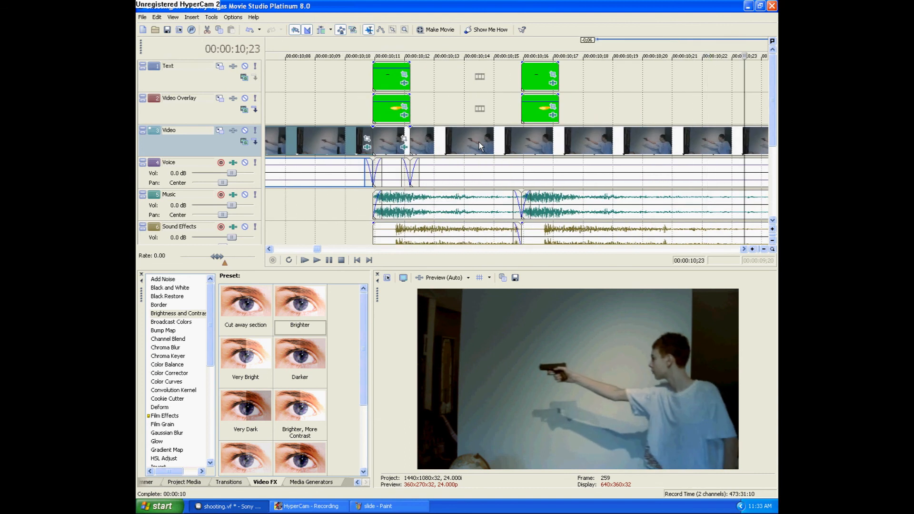
{"action": "key", "text": "Right"}
{"action": "key", "text": "Right"}
{"action": "key", "text": "Right"}
{"action": "key", "text": "Right"}
{"action": "key", "text": "Right"}
{"action": "key", "text": "Right"}
Examine the gunshot sound clips on the lower audio tracks and select the first clip on the Music track.
{"action": "scroll", "coordinate": [459, 173], "scroll_direction": "down", "scroll_amount": 3}
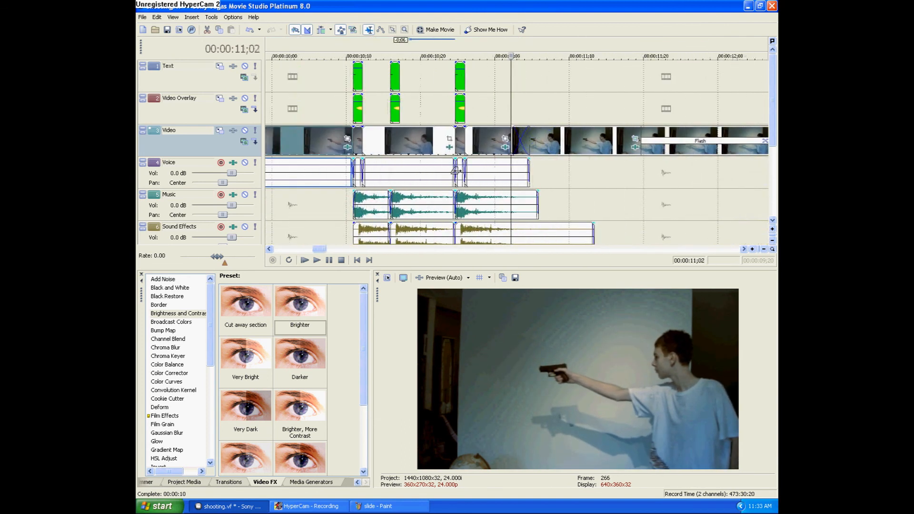
{"action": "left_click_drag", "start_coordinate": [773, 99], "coordinate": [773, 132]}
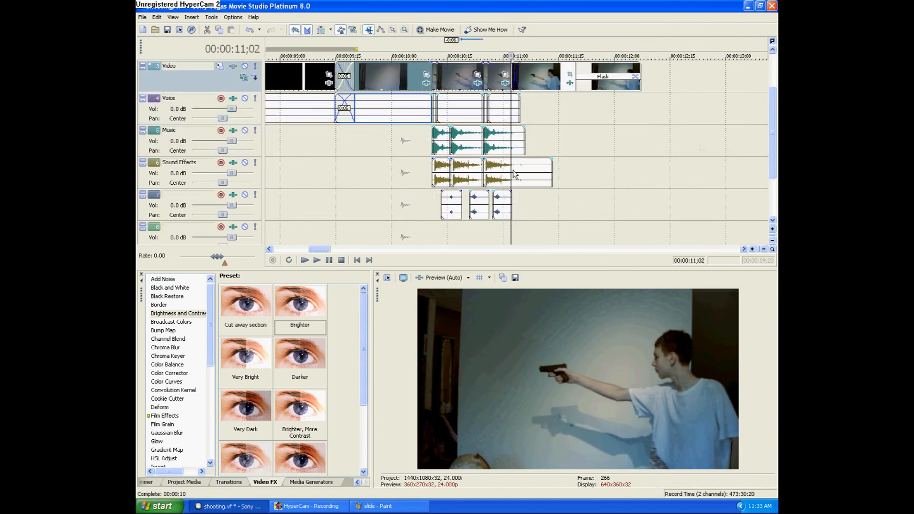
{"action": "left_click", "coordinate": [435, 133]}
{"action": "scroll", "coordinate": [436, 133], "scroll_direction": "up", "scroll_amount": 3}
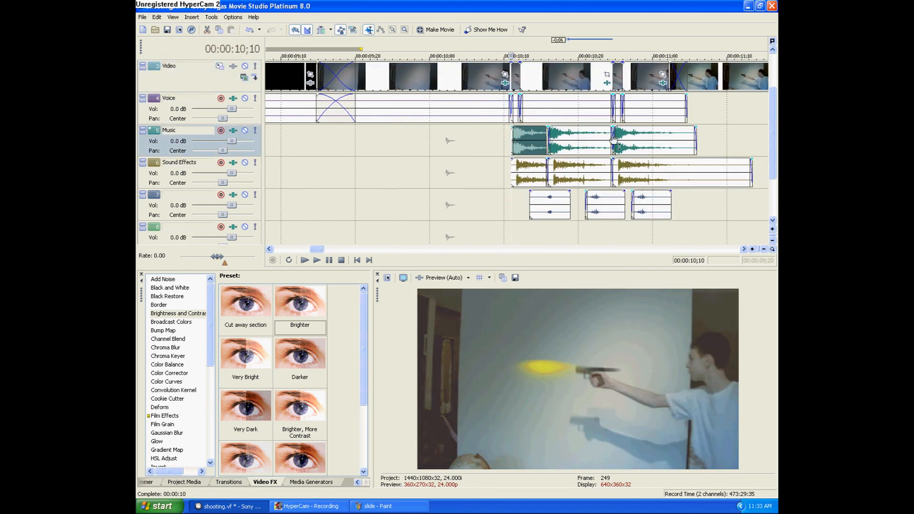
{"action": "left_click_drag", "start_coordinate": [775, 118], "coordinate": [776, 83]}
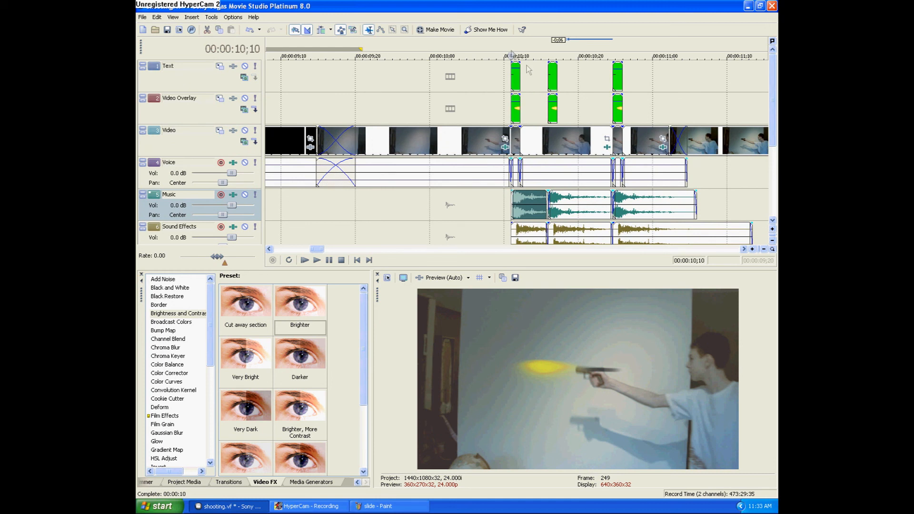
Play the gunshot sequence from 00:00:10;09 through all three shots and pause at 00:00:11;07.
{"action": "left_click_drag", "start_coordinate": [512, 55], "coordinate": [503, 54]}
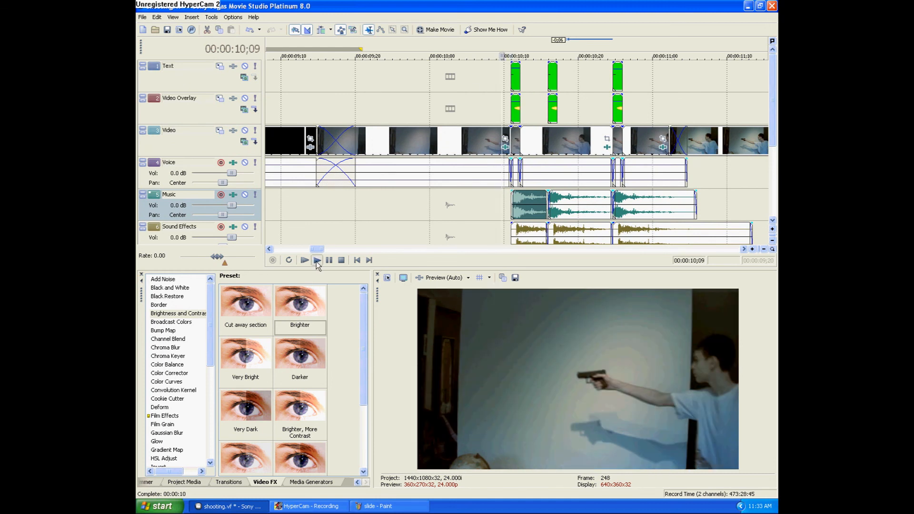
{"action": "left_click", "coordinate": [317, 261]}
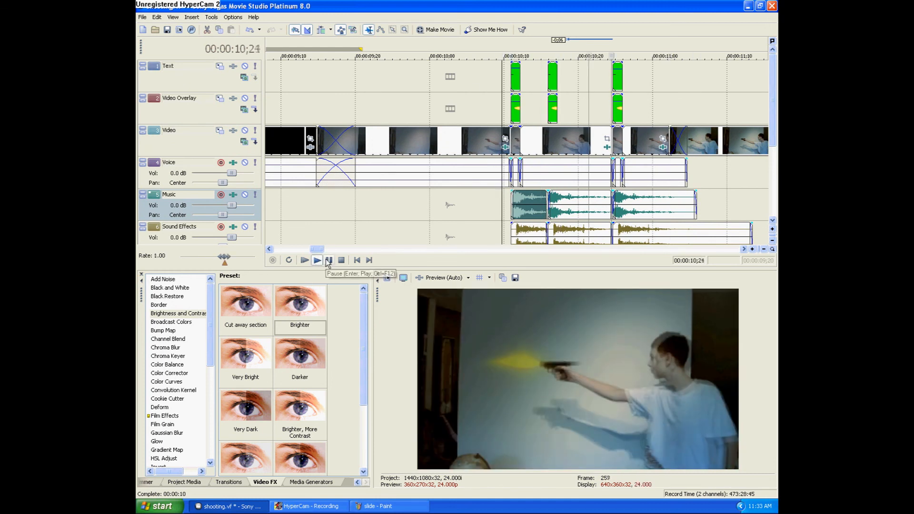
{"action": "left_click", "coordinate": [329, 260]}
Return to the first gunshot at 00:00:10;10 and select its muzzle flash overlay, followed by its slide image on the Text track.
{"action": "scroll", "coordinate": [537, 172], "scroll_direction": "down", "scroll_amount": 4}
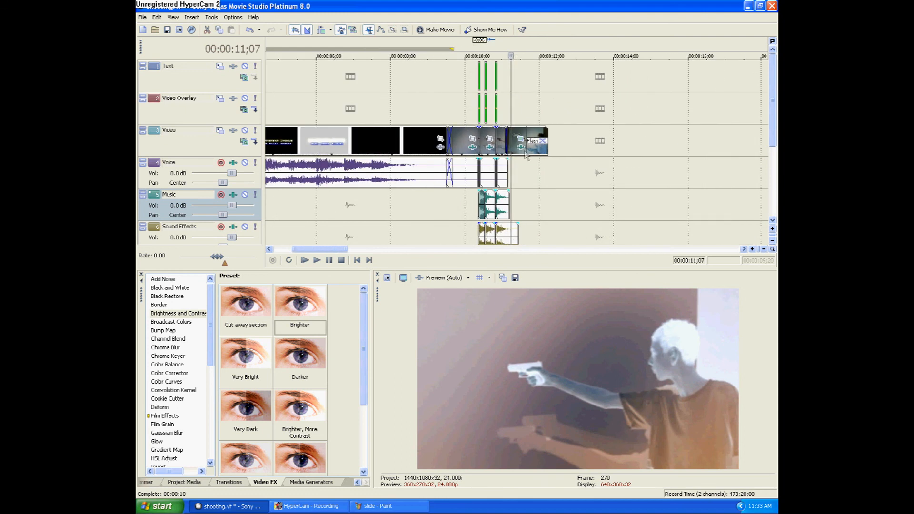
{"action": "scroll", "coordinate": [408, 160], "scroll_direction": "up", "scroll_amount": 3}
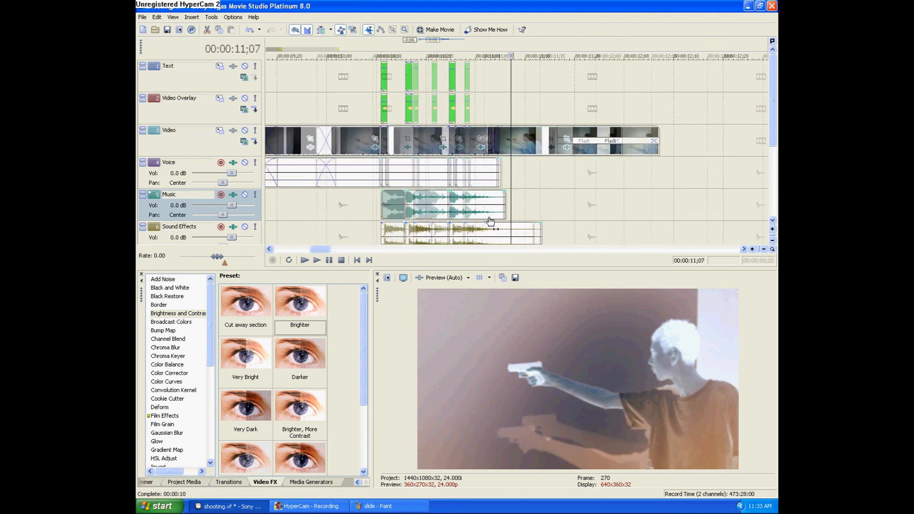
{"action": "left_click", "coordinate": [384, 108]}
{"action": "left_click", "coordinate": [384, 80]}
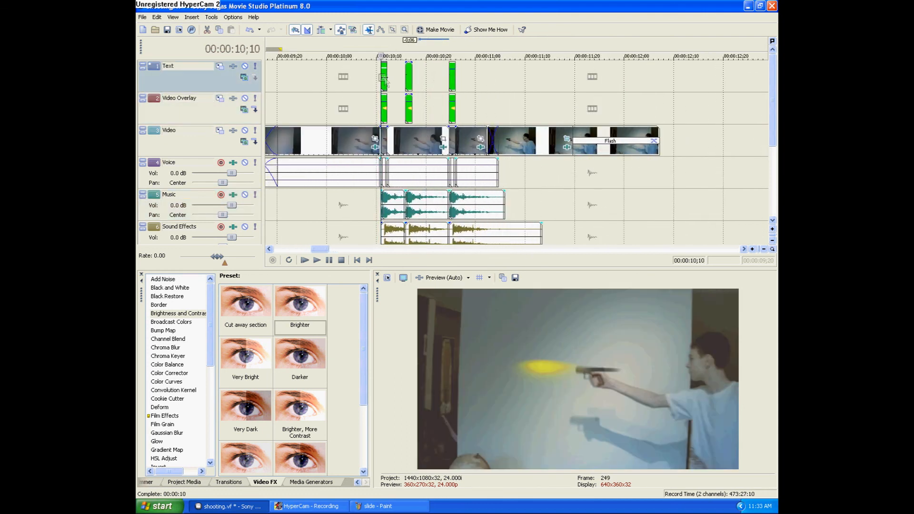